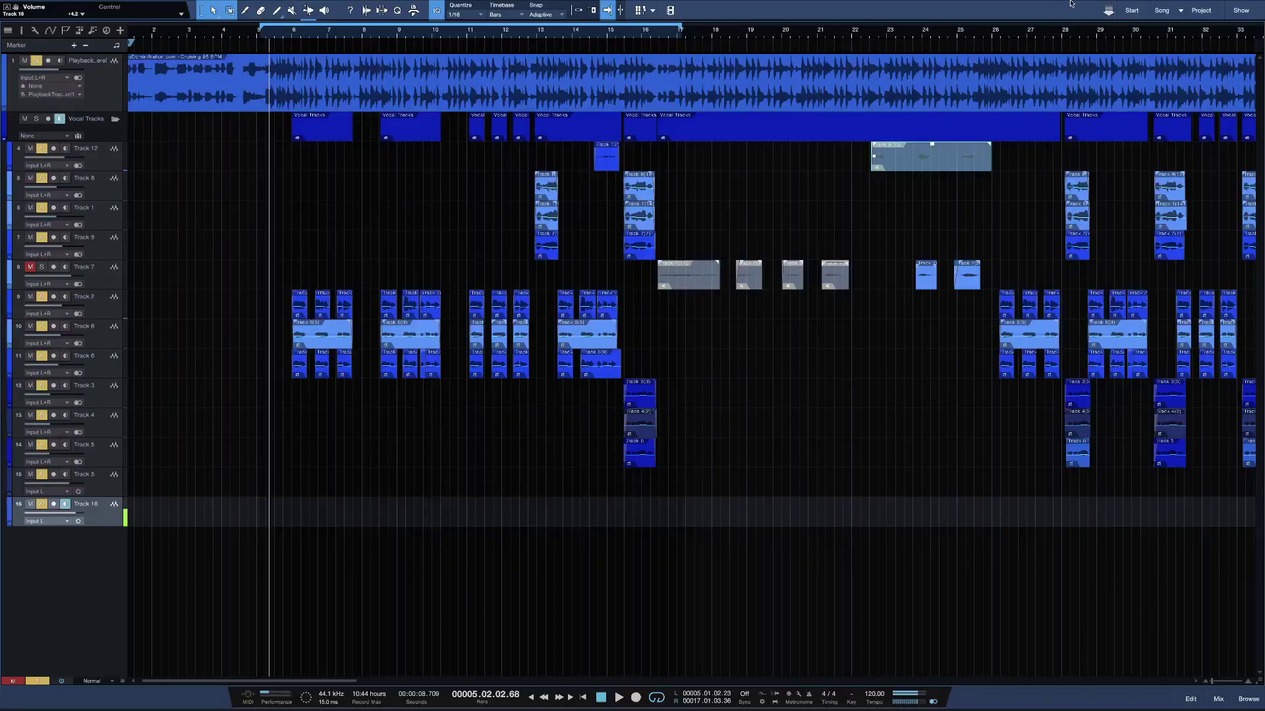
# Step: Play the song from near bar 4, then stop and return to the start point
pyautogui.moveTo(1070, 4)
pyautogui.click(246, 35)
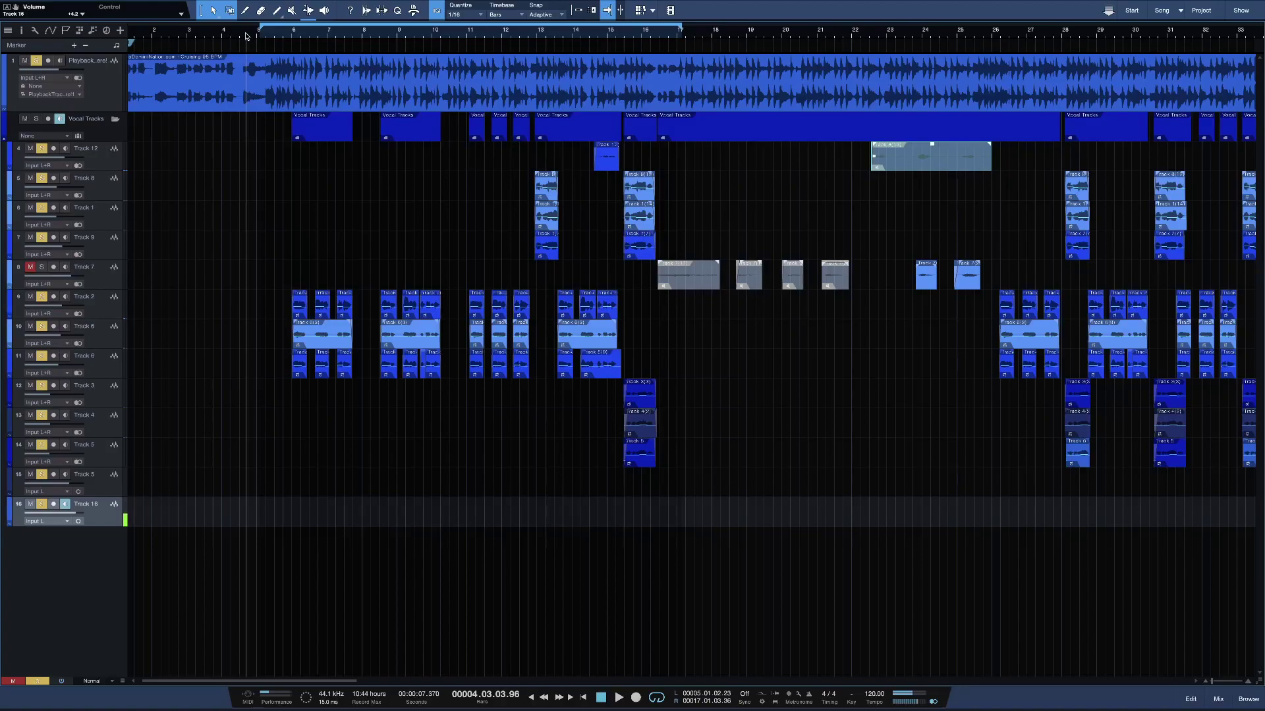
pyautogui.press('space')
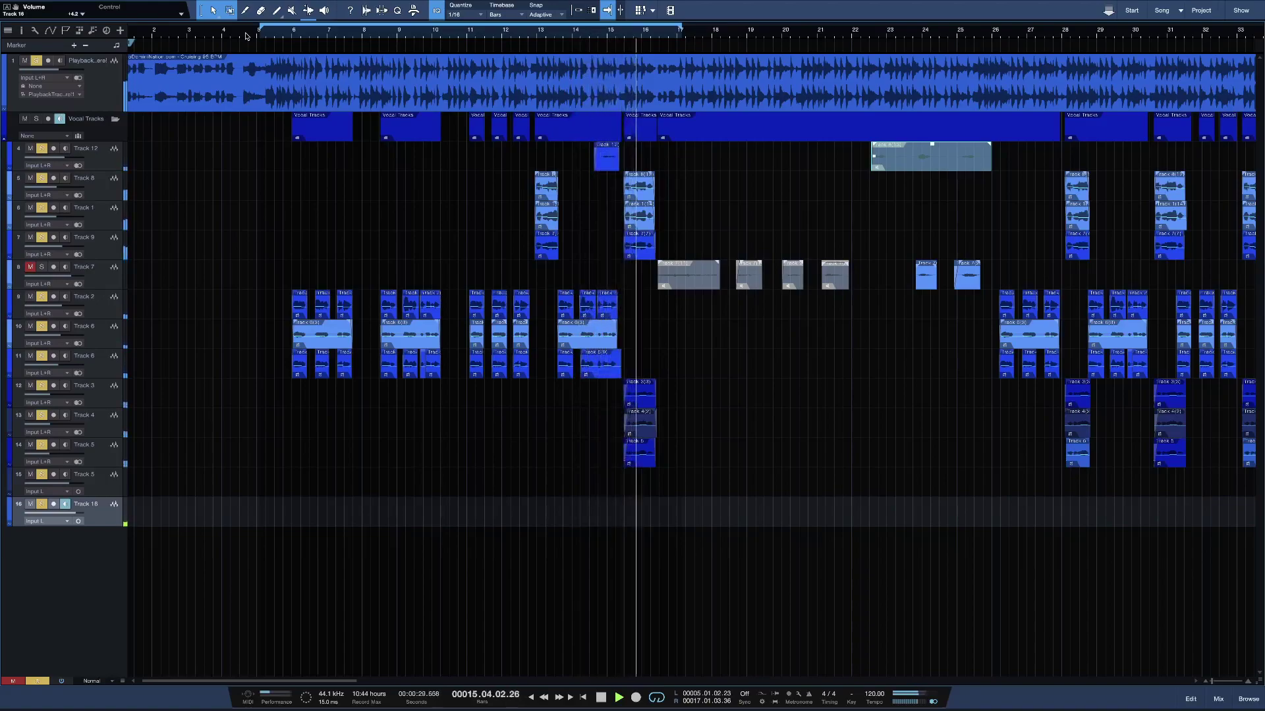
pyautogui.click(245, 35)
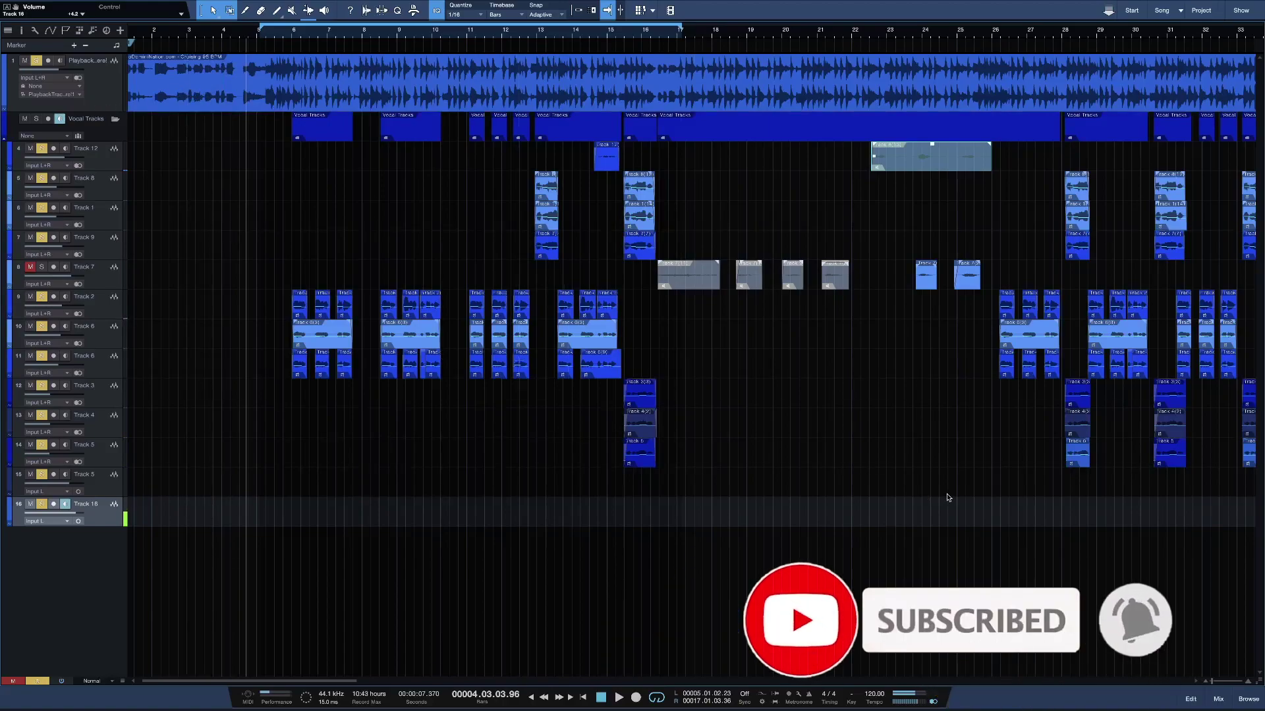
# Step: Mute the All Vocal Bus in the mixer and select the Playback track
pyautogui.click(1217, 699)
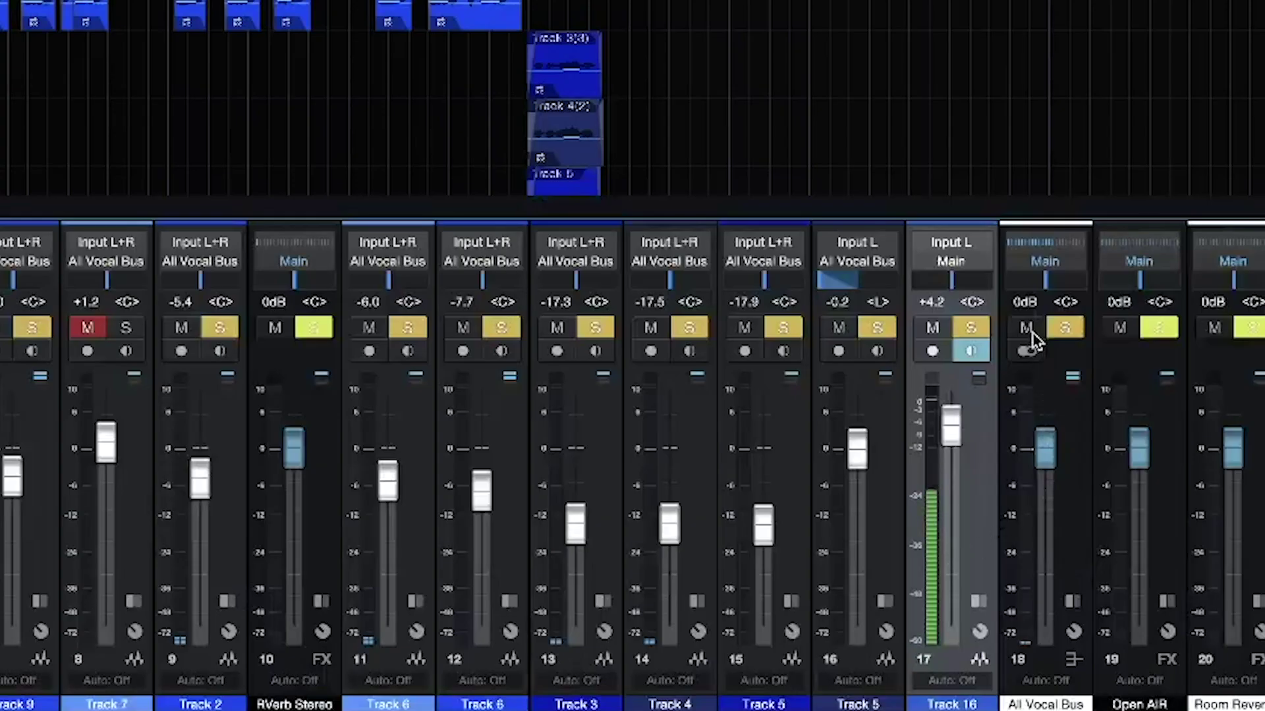
pyautogui.click(1027, 330)
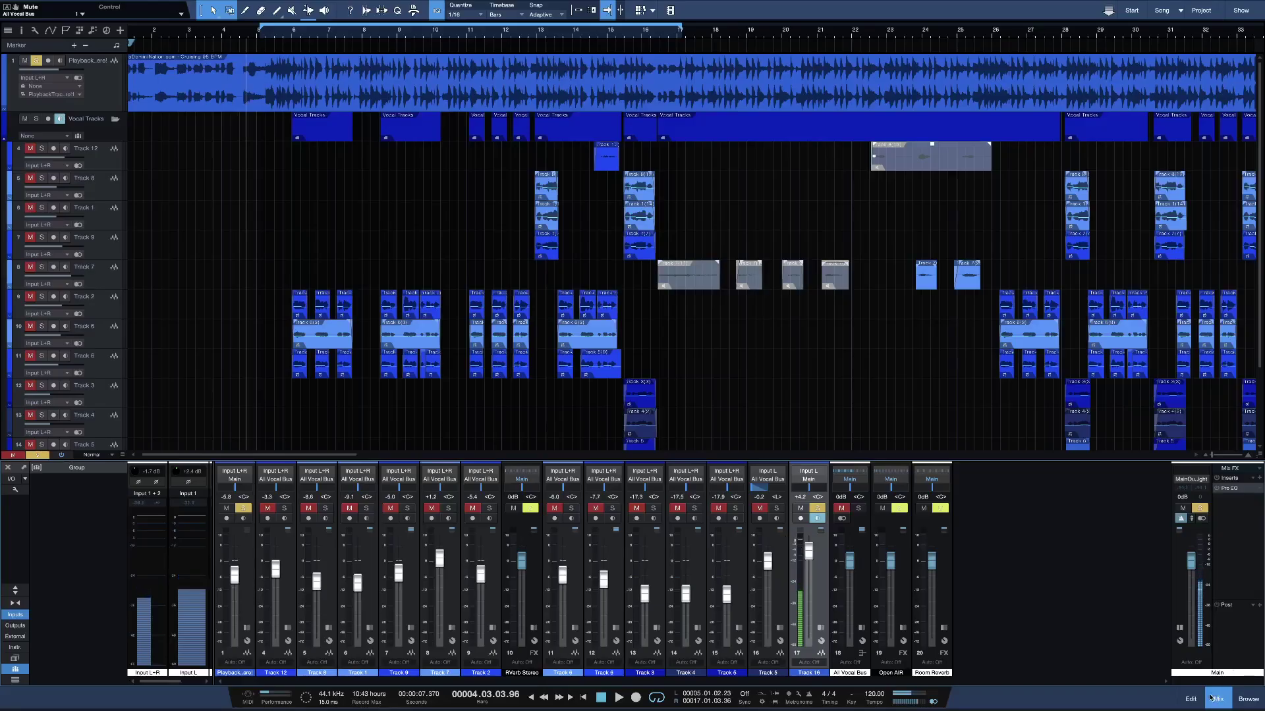
pyautogui.press('F3')
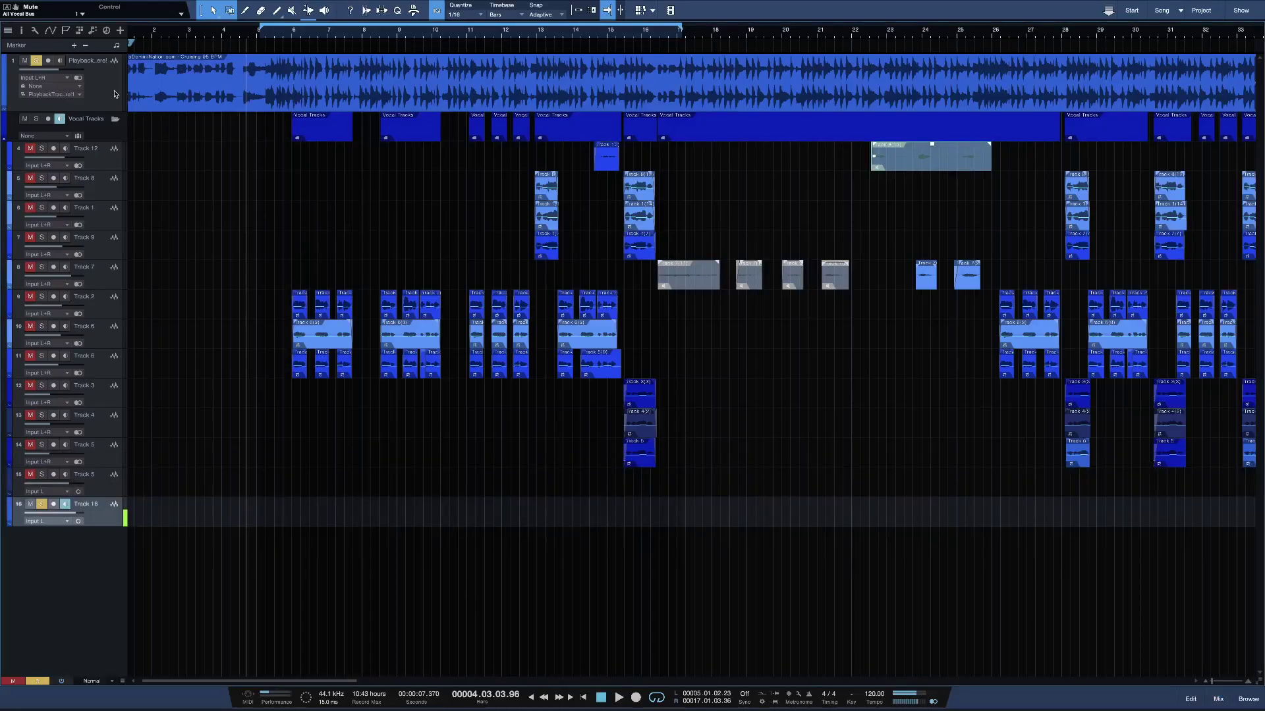
pyautogui.click(115, 94)
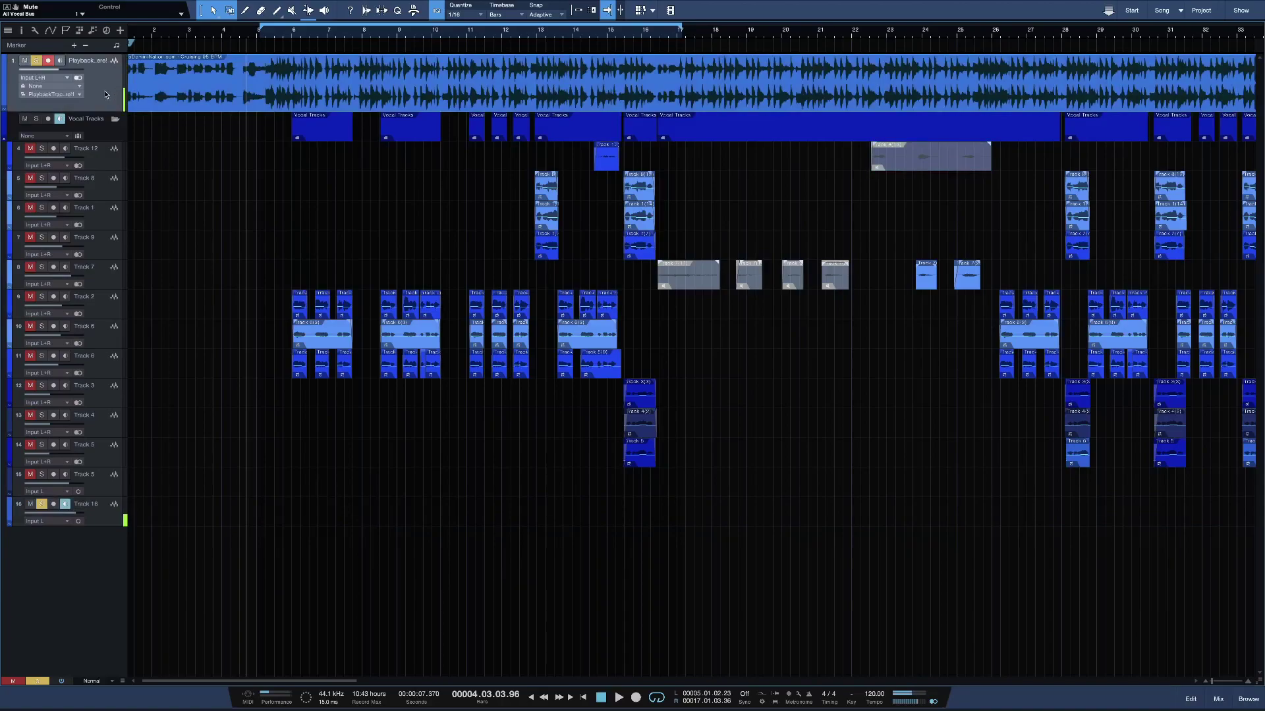
pyautogui.press('F3')
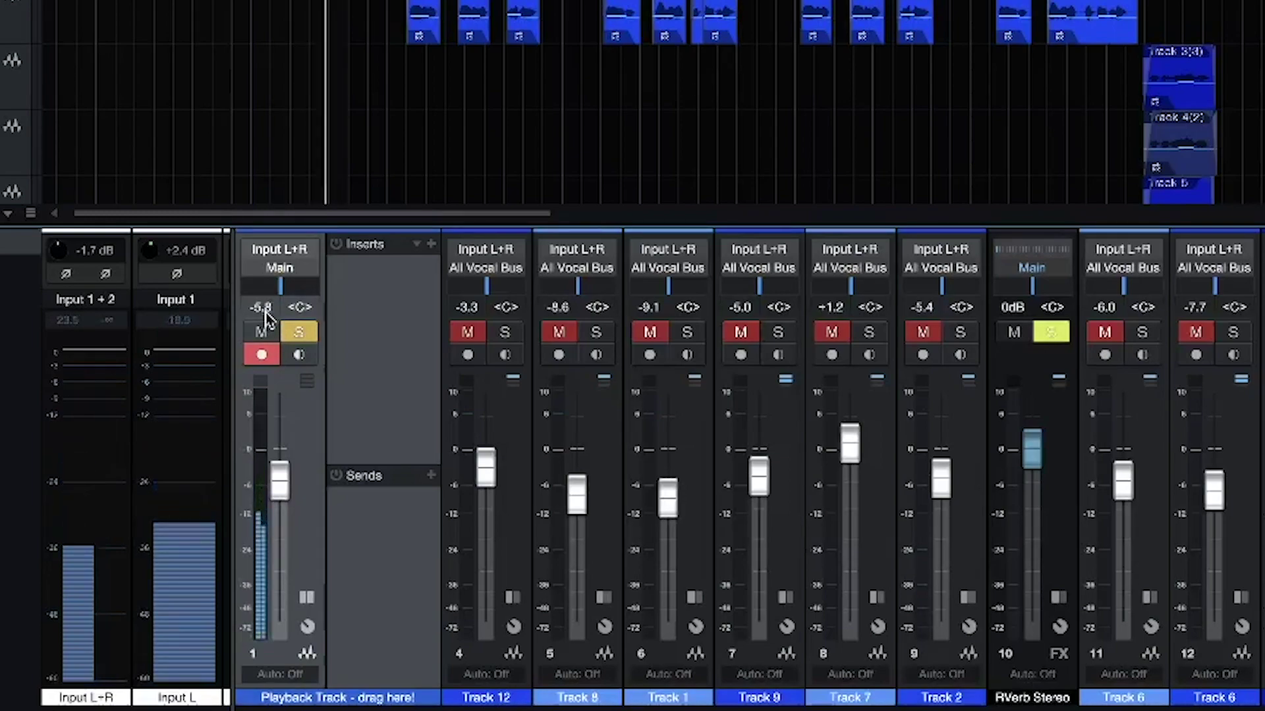
# Step: Toggle the Playback channel's meter scale and switch it back to the original
pyautogui.click(257, 492)
pyautogui.click(259, 491)
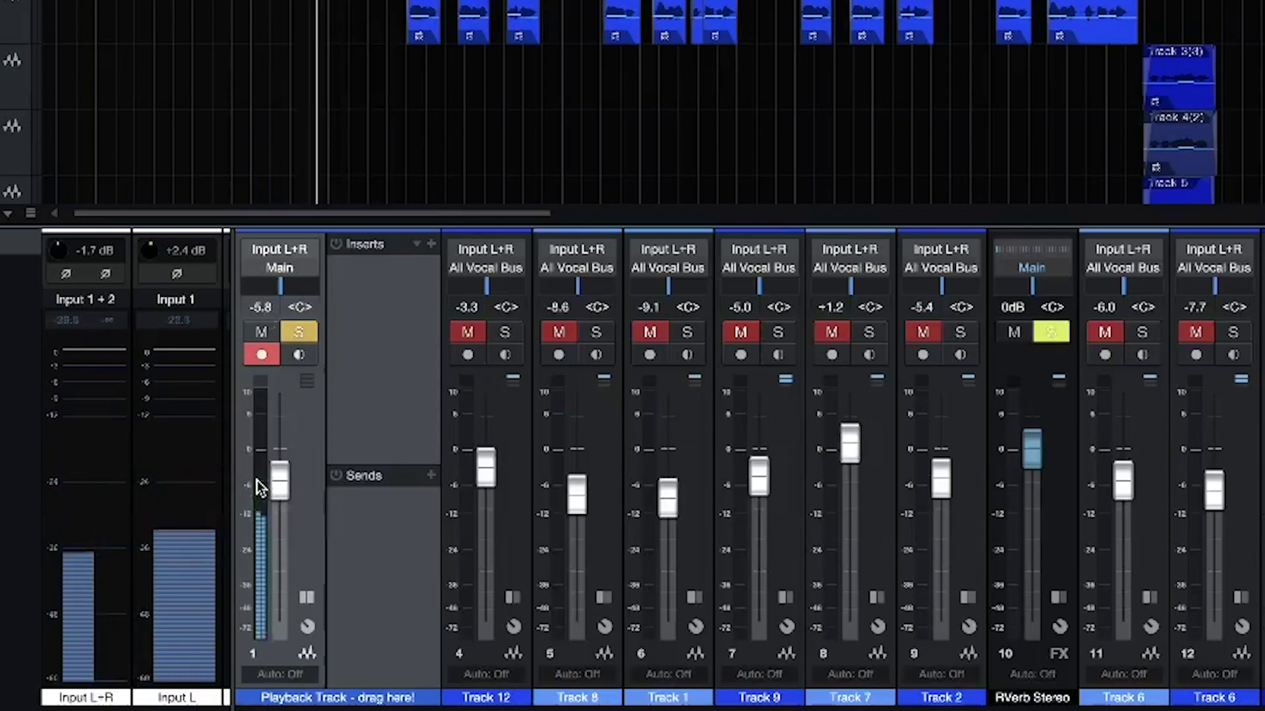
pyautogui.moveTo(262, 502)
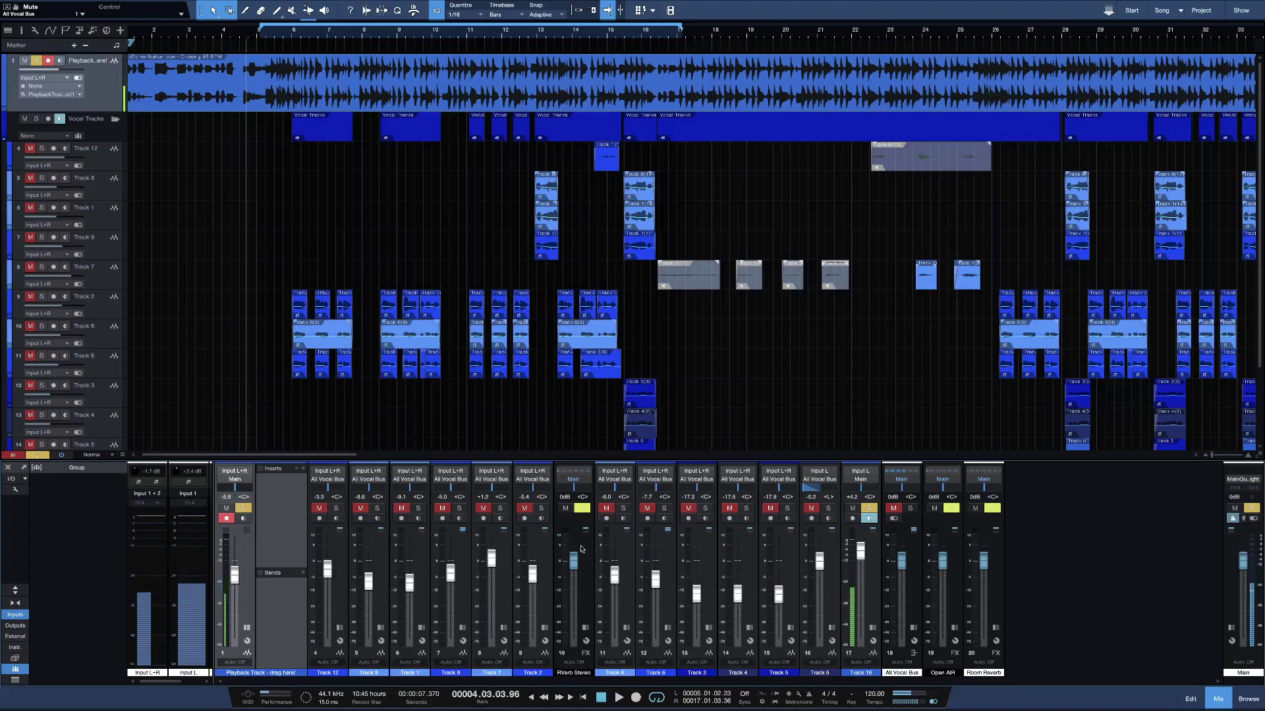
# Step: Unmute the All Vocal Bus, mute the Playback beat track, and play the vocals alone
pyautogui.click(909, 509)
pyautogui.click(893, 508)
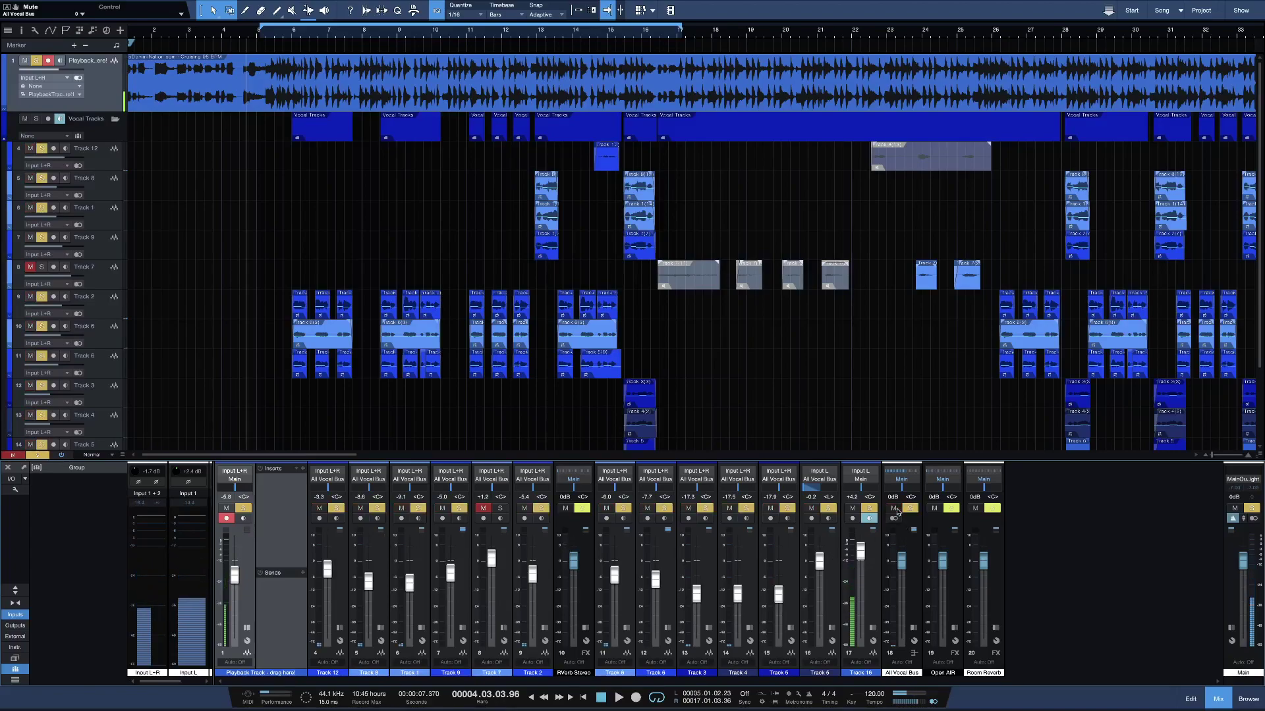
pyautogui.click(226, 509)
pyautogui.press('space')
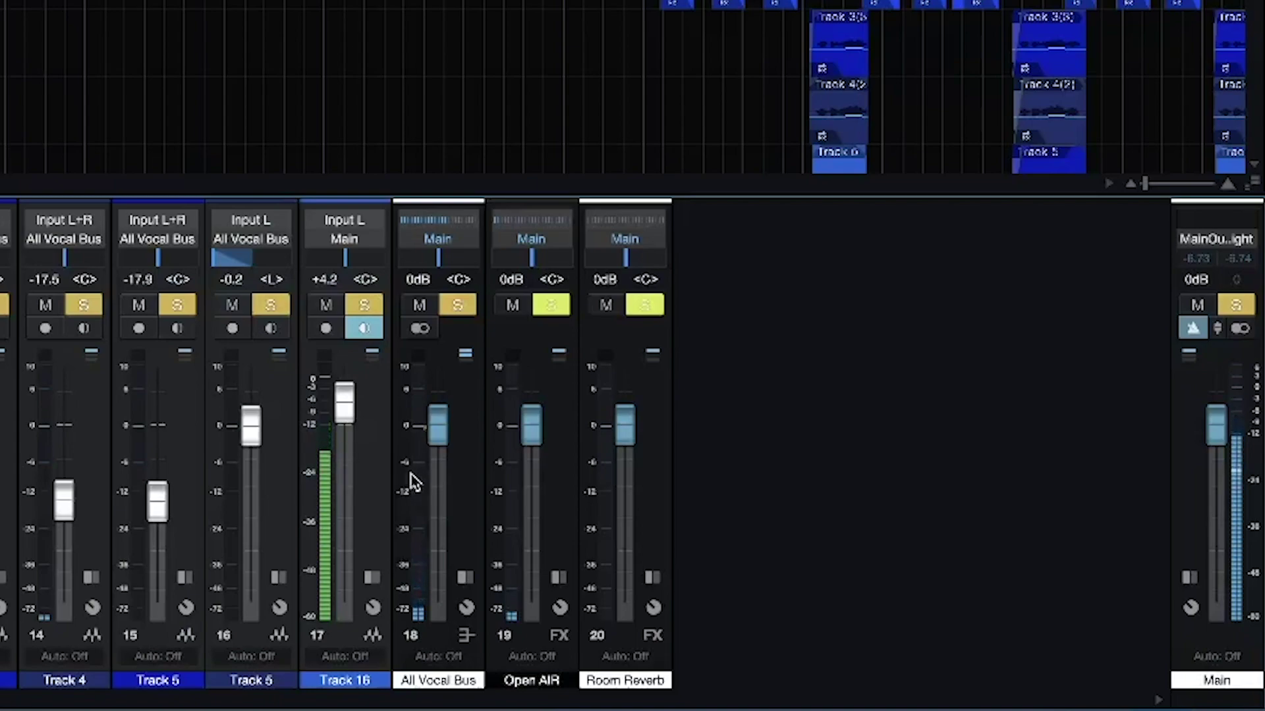
pyautogui.moveTo(412, 476)
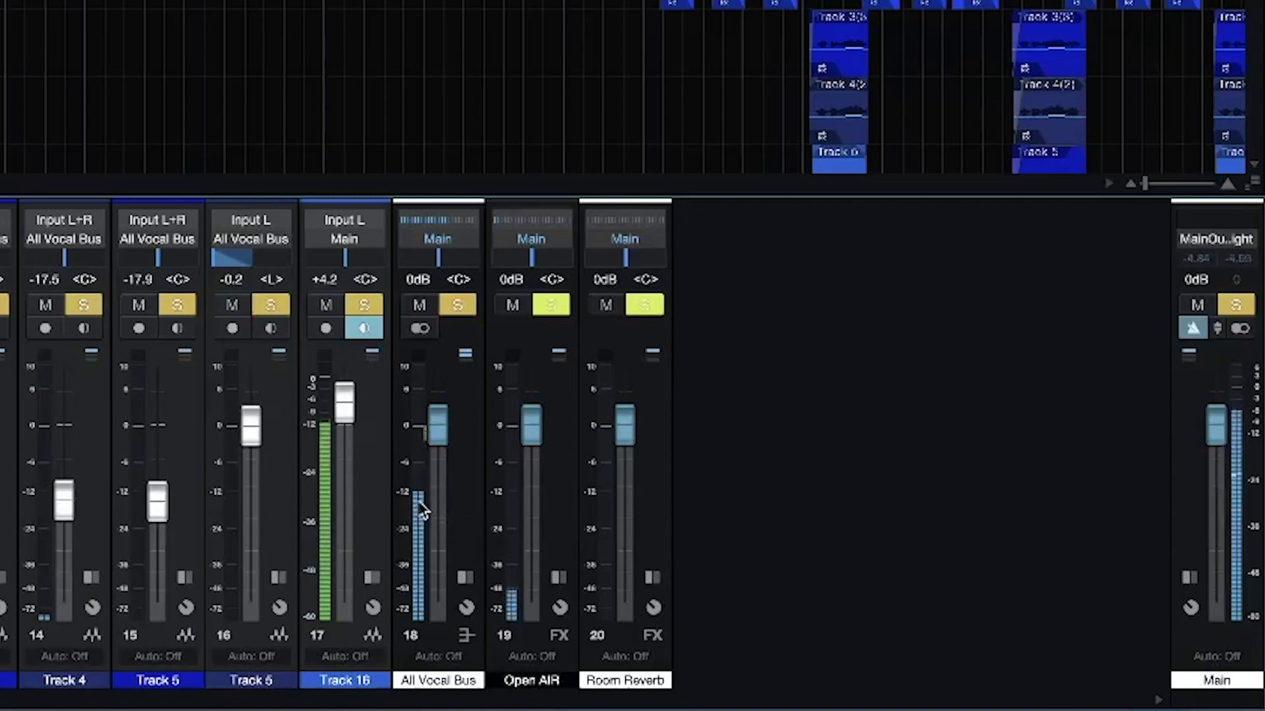
pyautogui.moveTo(420, 512)
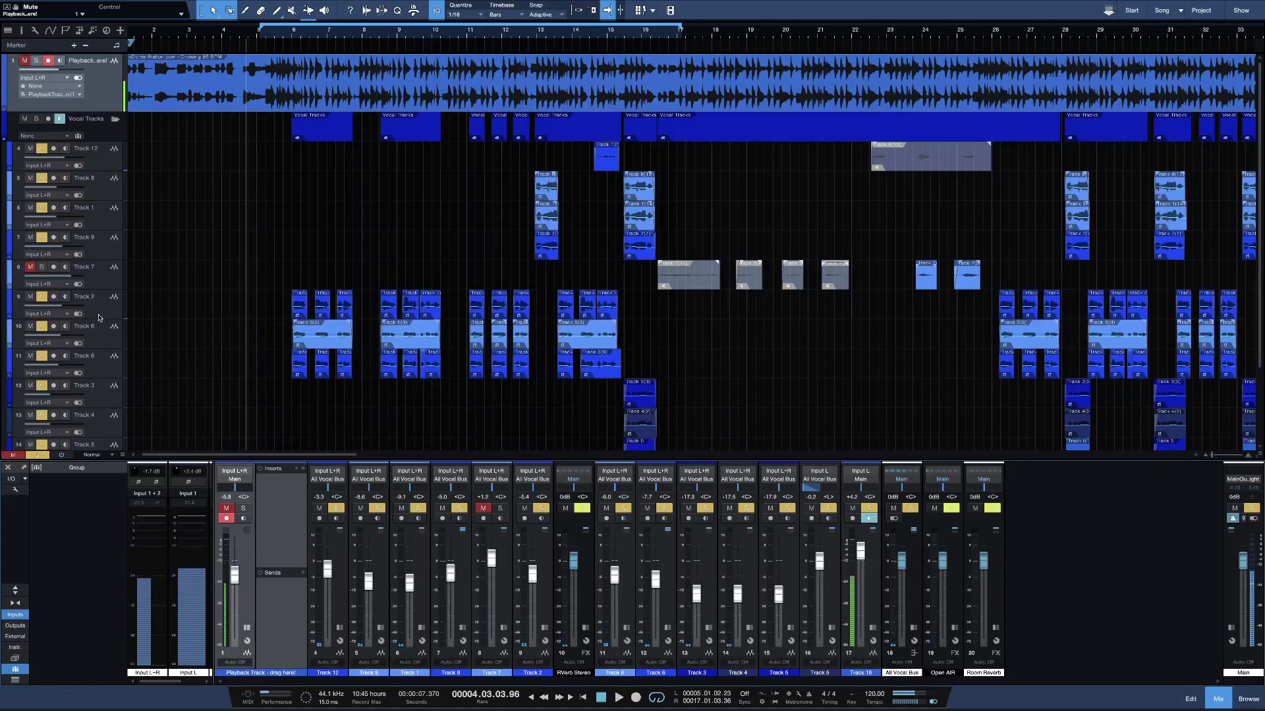
# Step: Select Track 2, zoom in, unmute the Playback track, and play beat with vocals
pyautogui.click(100, 318)
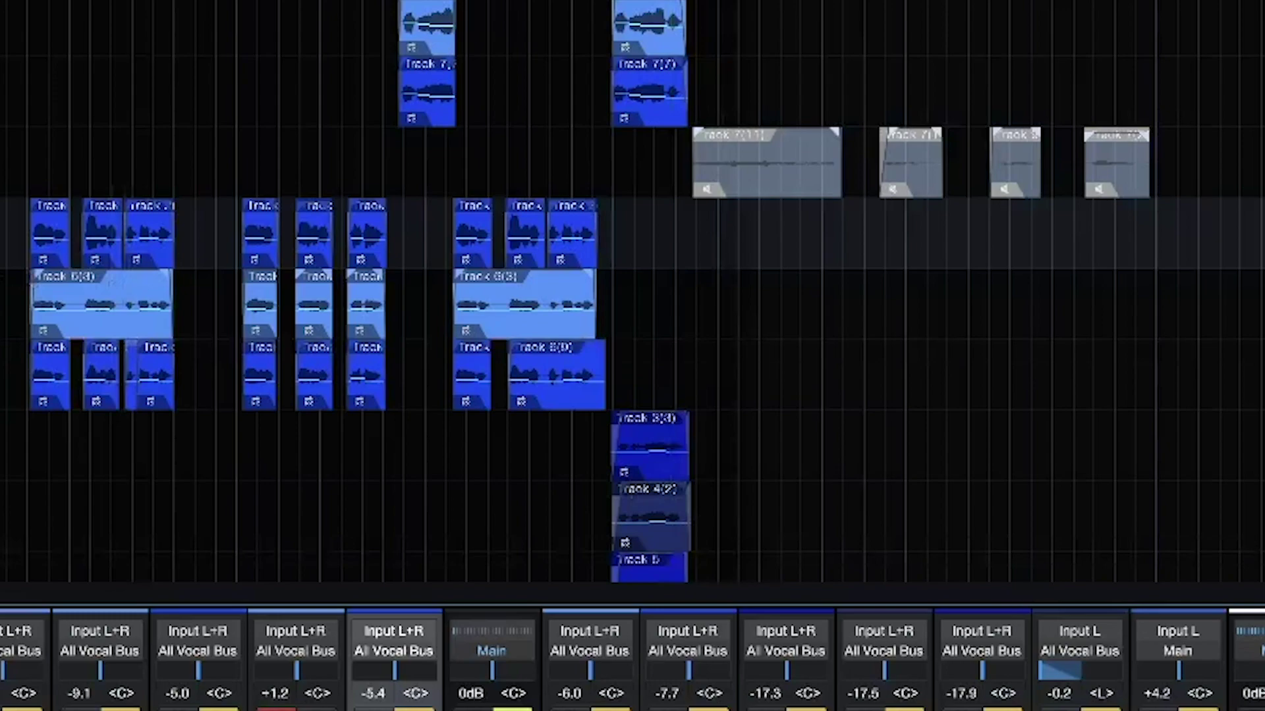
pyautogui.press('e')
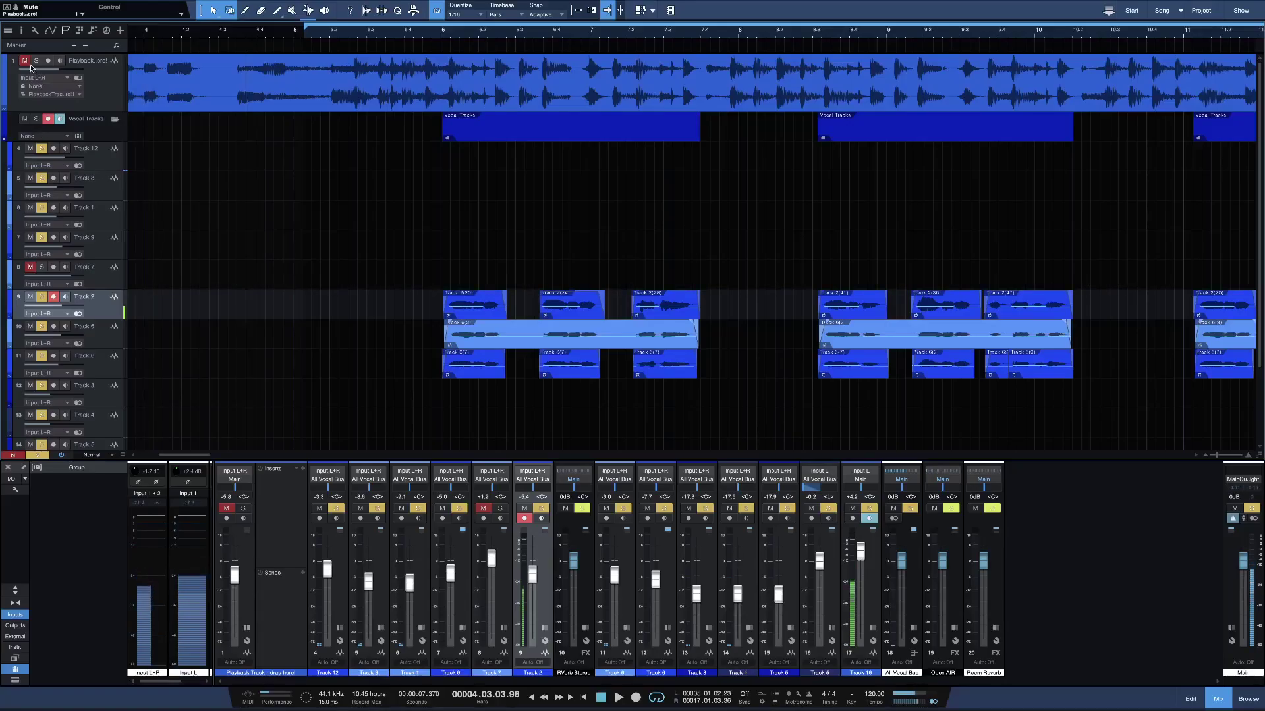
pyautogui.click(24, 61)
pyautogui.click(37, 61)
pyautogui.press('space')
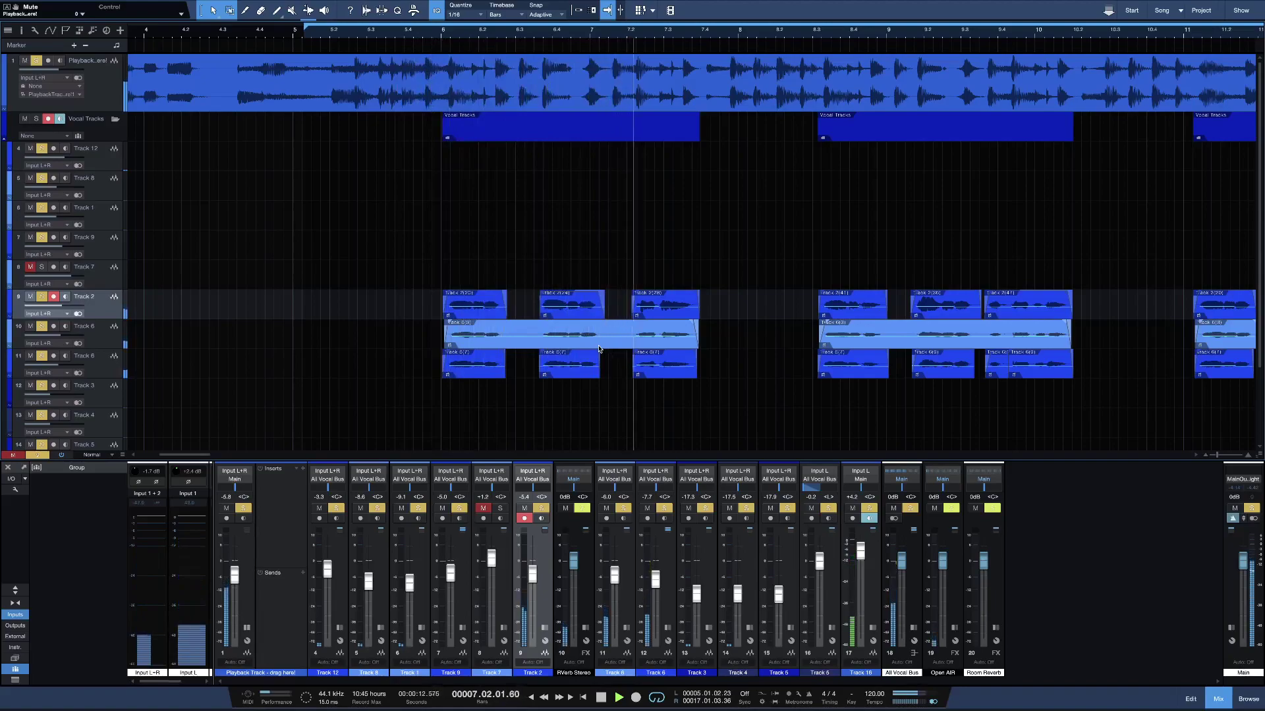
pyautogui.press('space')
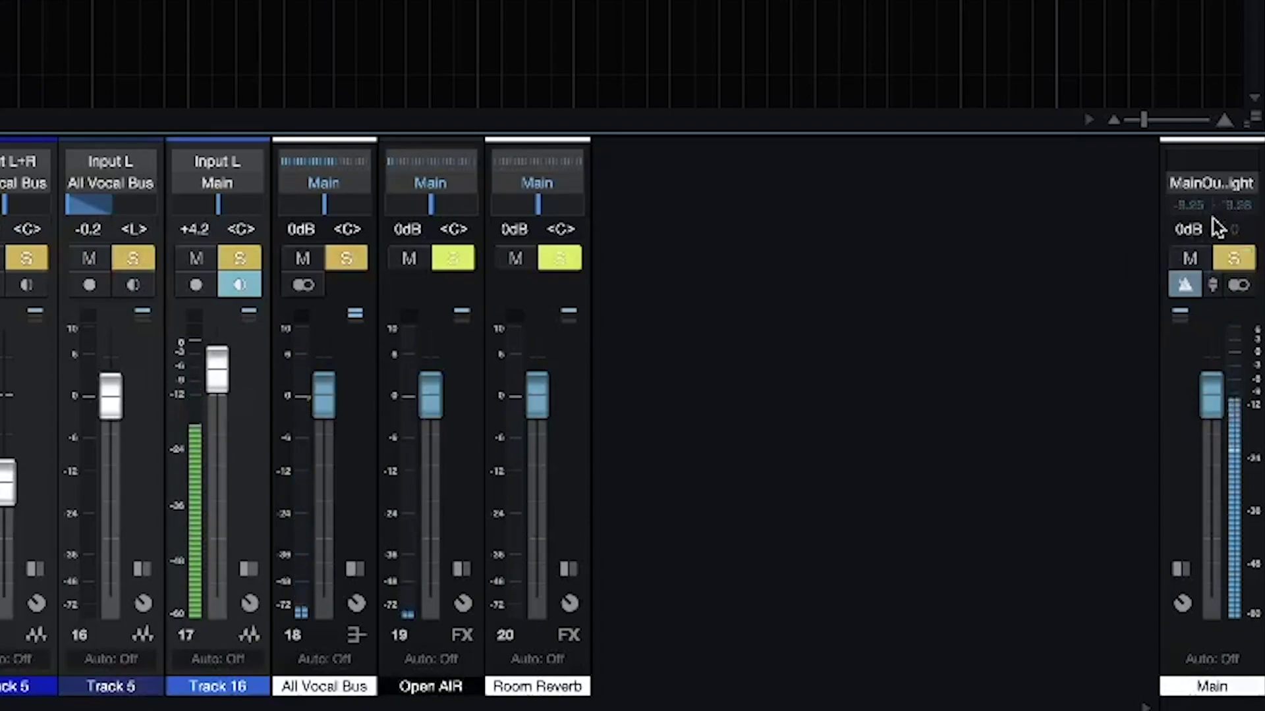
# Step: Insert Multiband Dynamics as a post-fader effect on the Main output
pyautogui.click(1236, 343)
pyautogui.click(1236, 343)
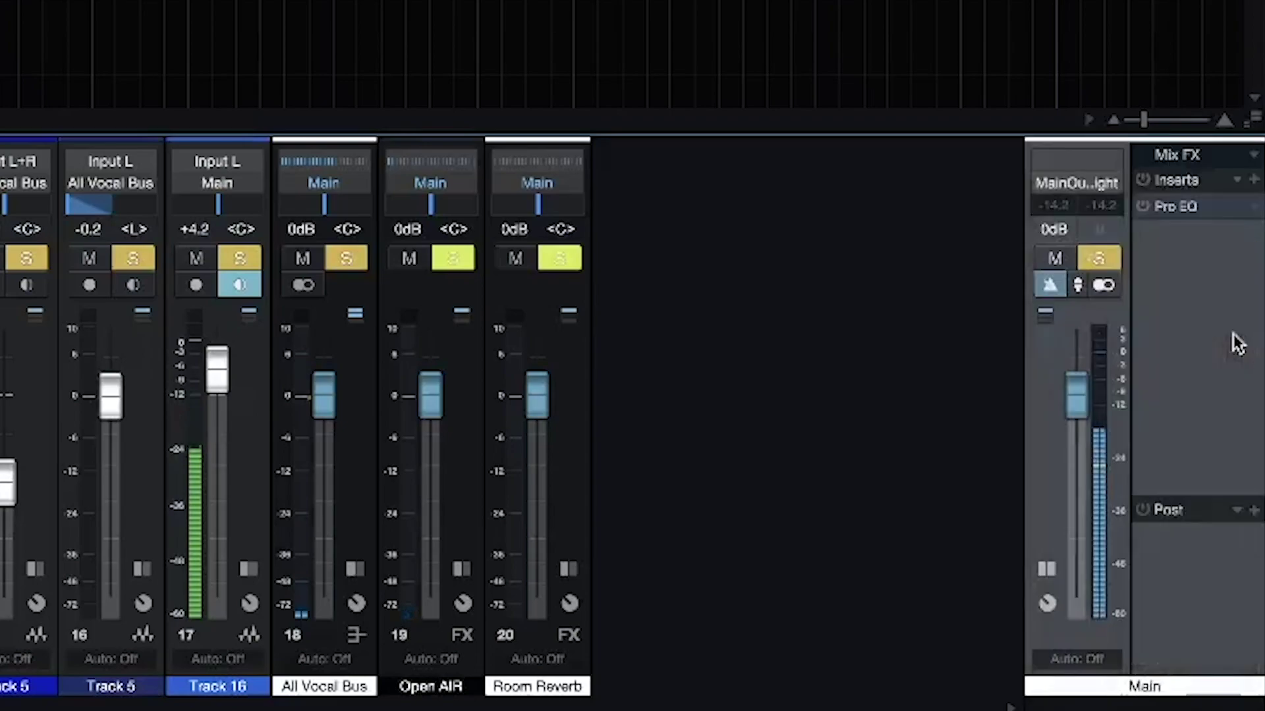
pyautogui.click(1254, 512)
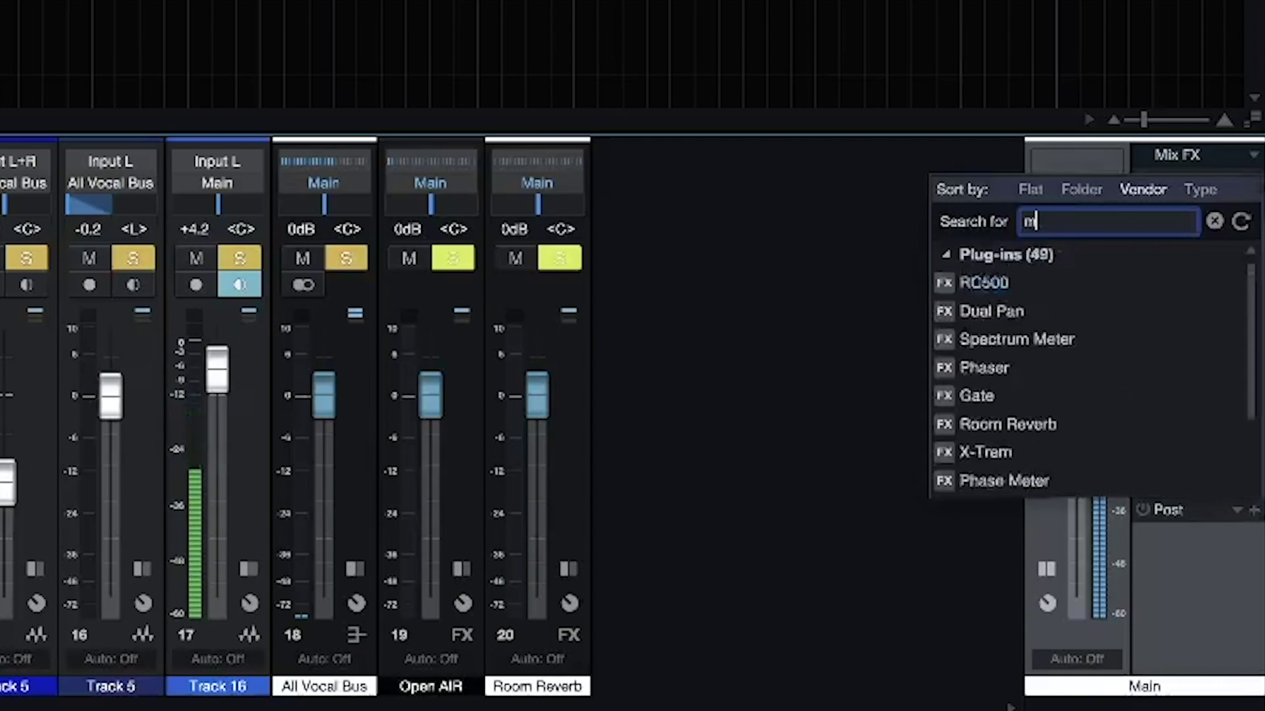
pyautogui.write('multi')
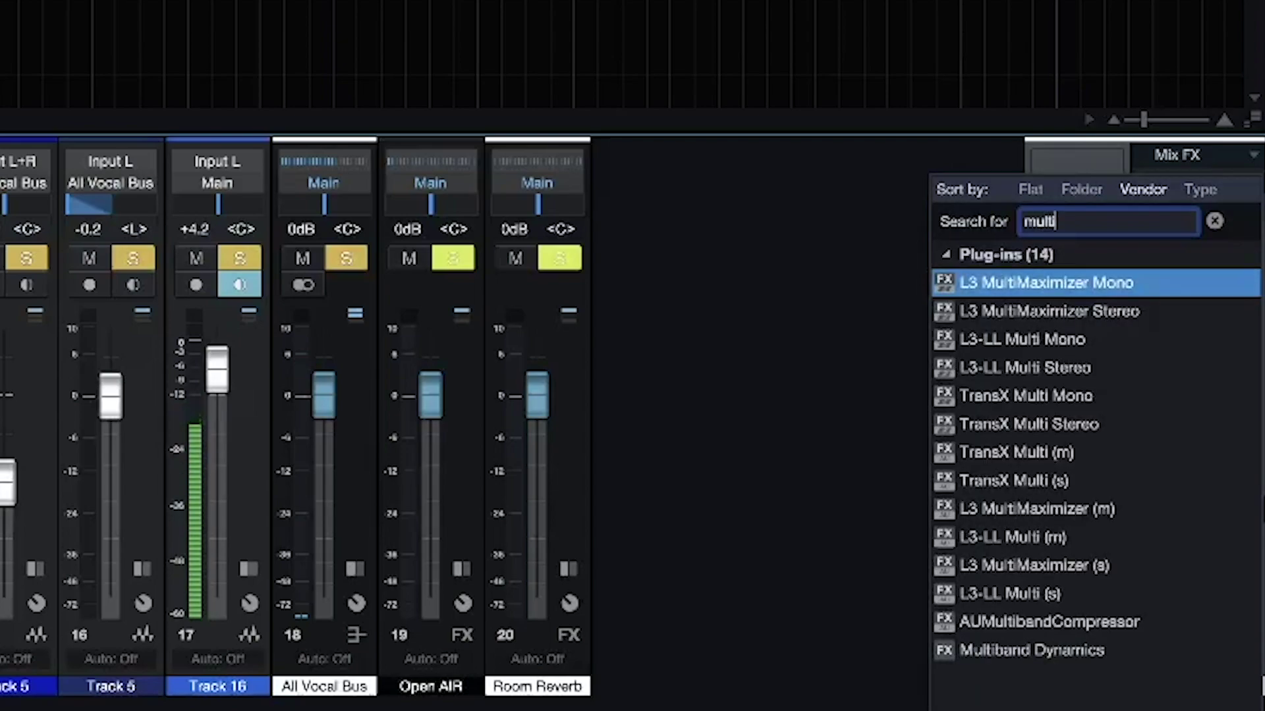
pyautogui.click(1070, 652)
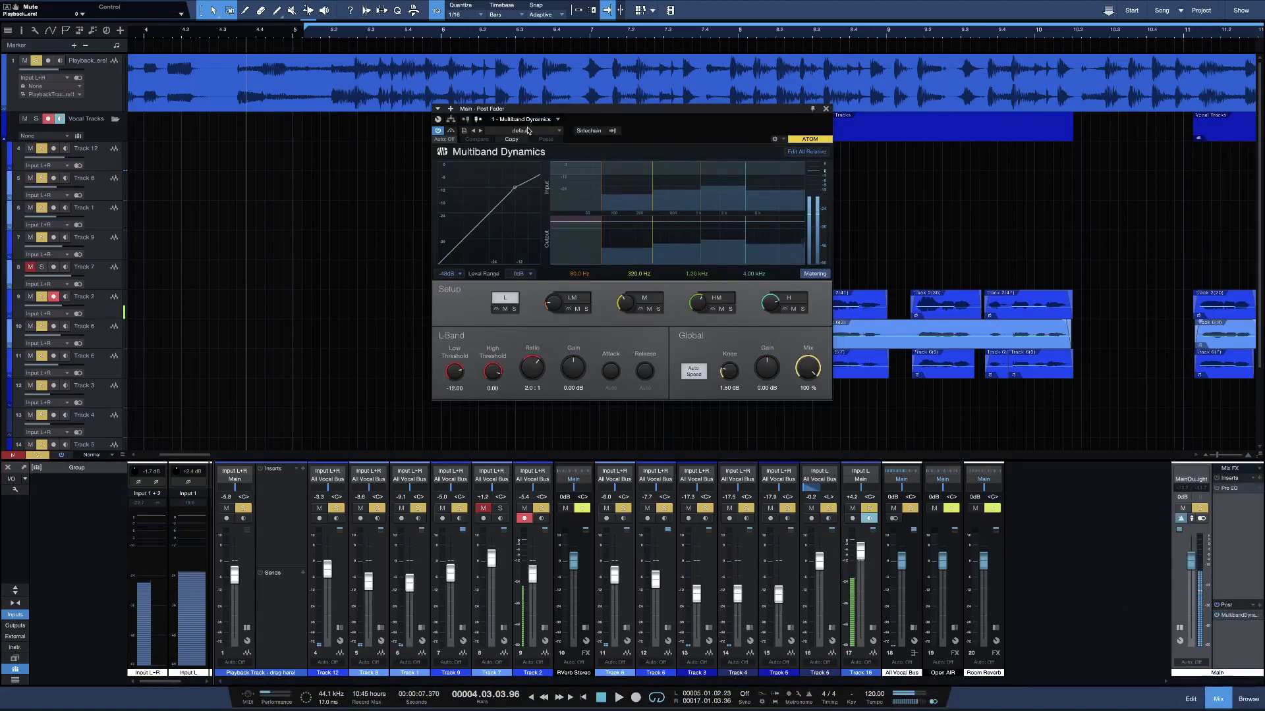
# Step: Load the Hi Rez Master Limiter preset, close the editor, and reset the Main peak readout
pyautogui.click(524, 131)
pyautogui.click(546, 185)
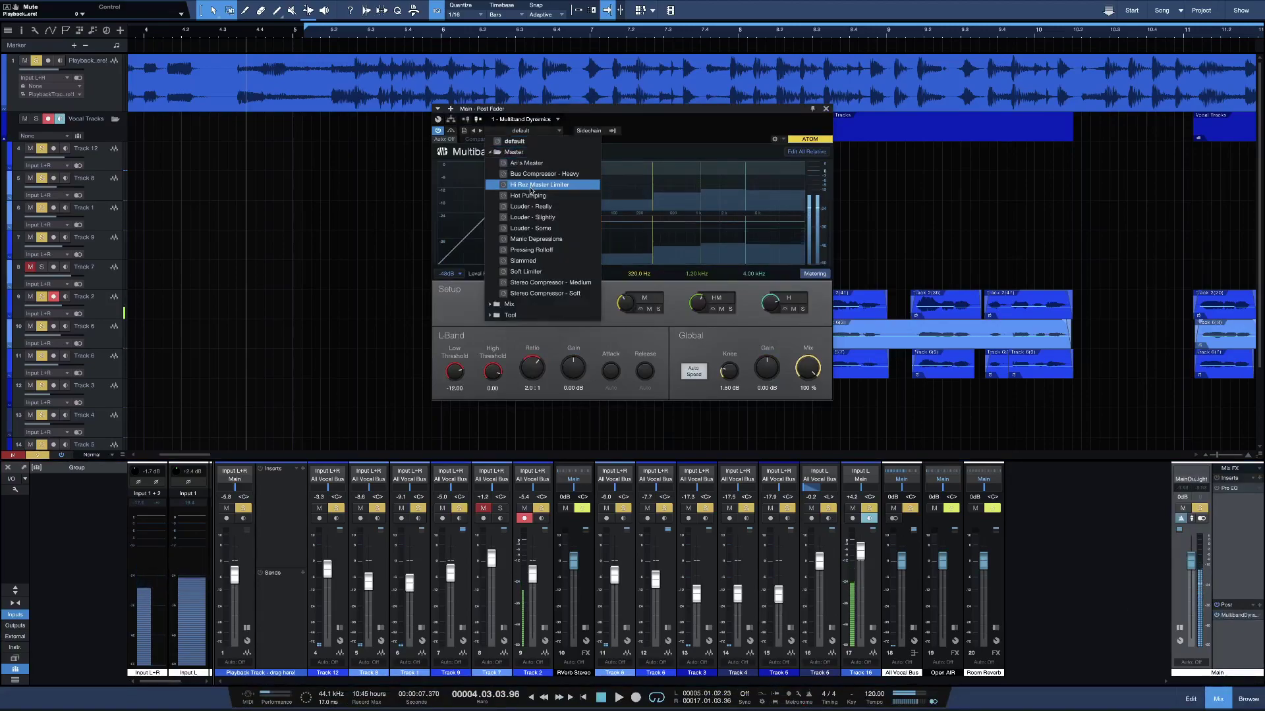
pyautogui.click(793, 123)
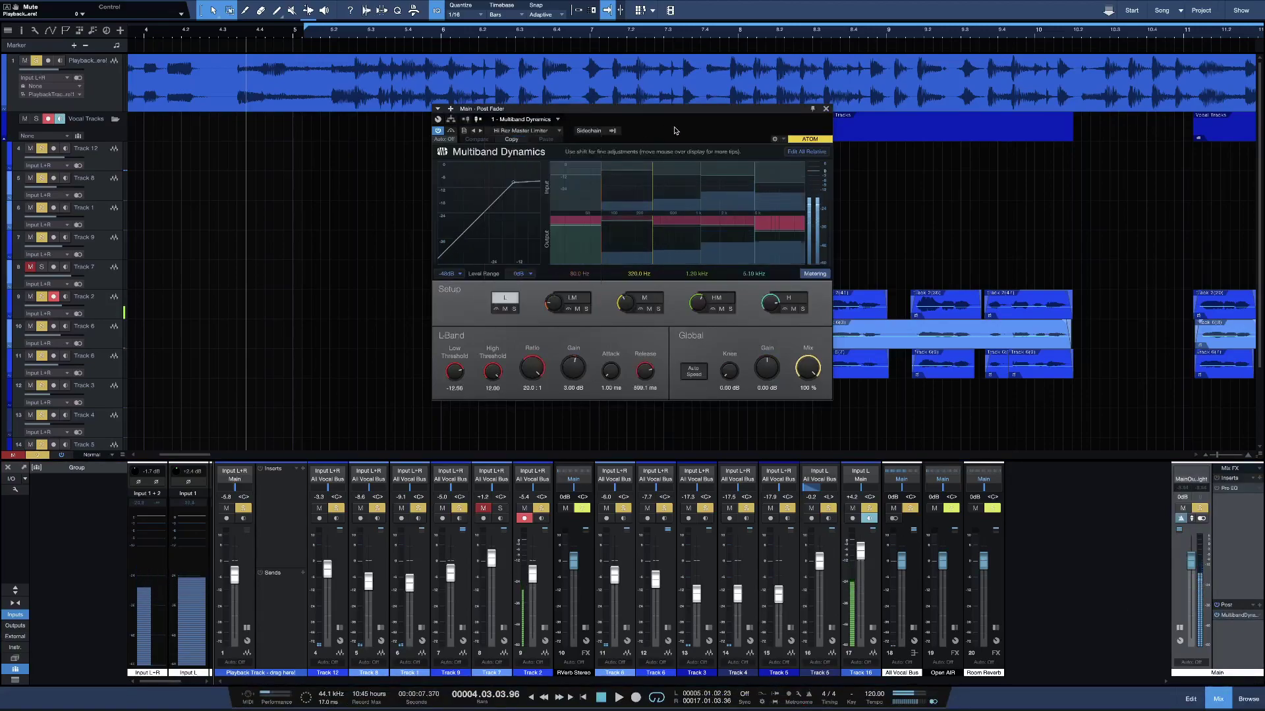
pyautogui.click(826, 108)
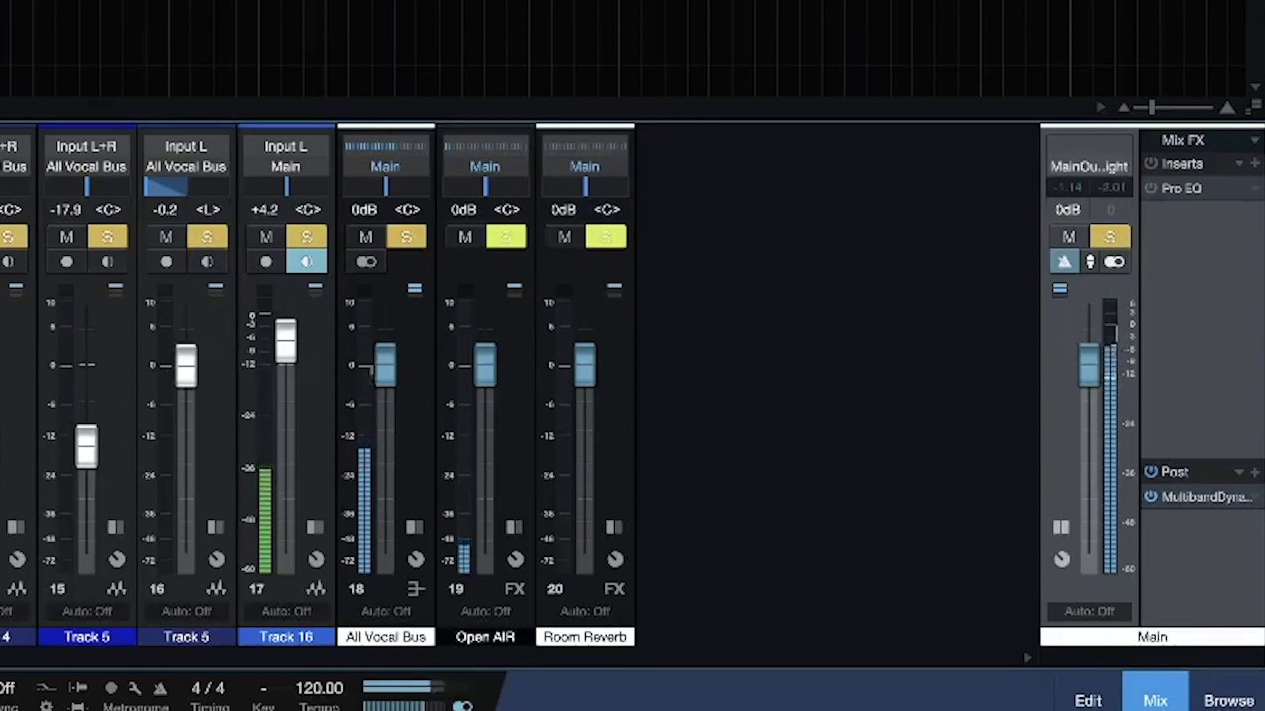
pyautogui.click(1109, 194)
pyautogui.click(1108, 194)
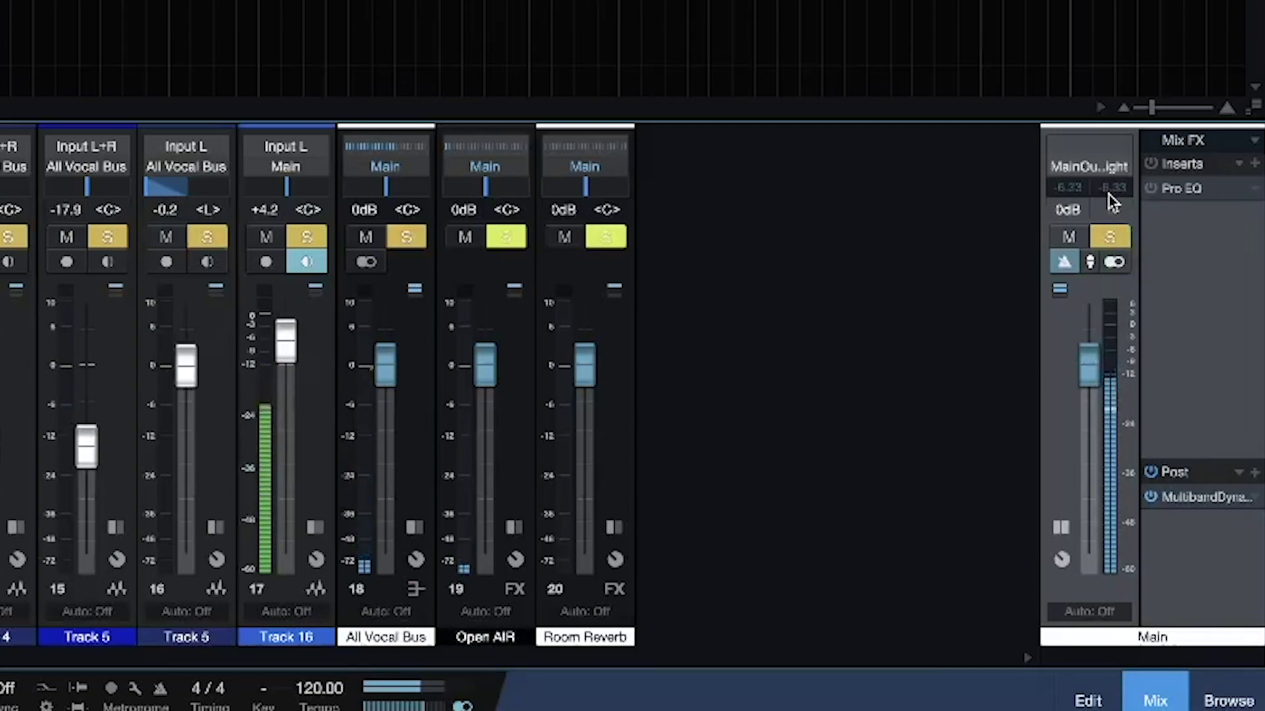
# Step: Raise the Main Pro EQ high-shelf boost and lower its frequency toward 2.7 kHz, auditioning
pyautogui.click(1169, 192)
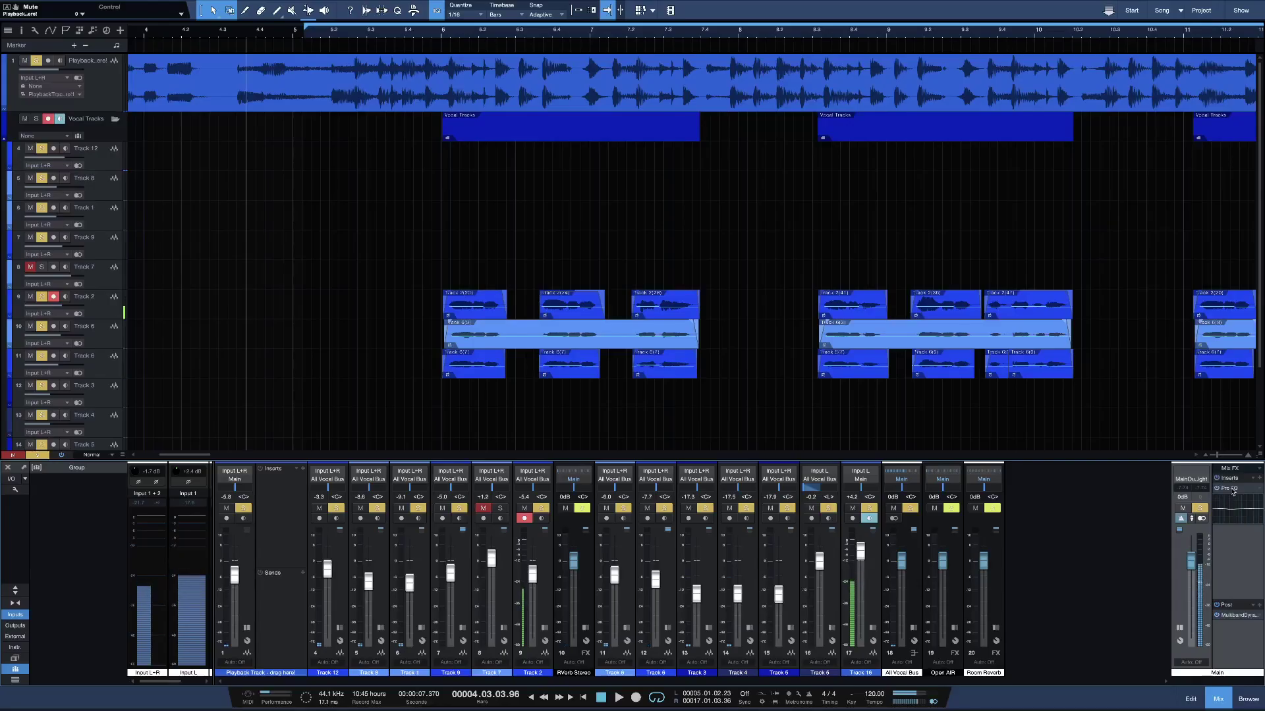
pyautogui.click(1231, 489)
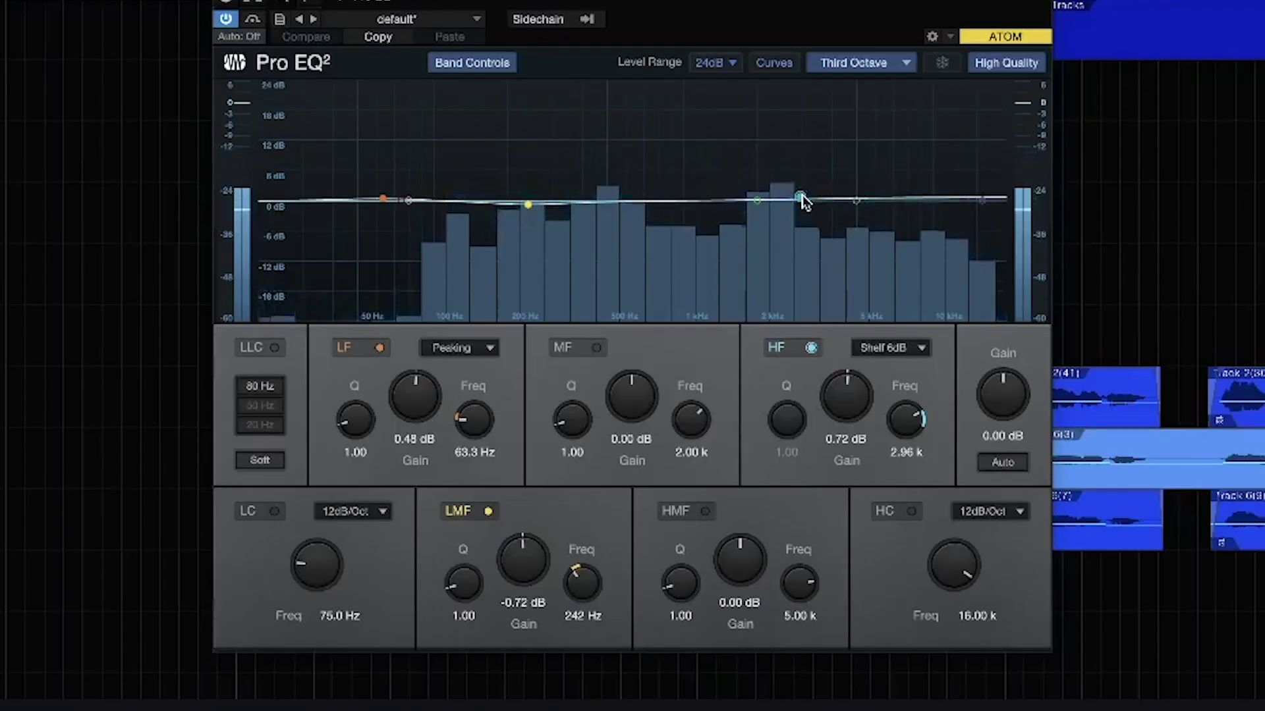
pyautogui.moveTo(715, 210); pyautogui.dragTo(720, 209)
pyautogui.moveTo(815, 199); pyautogui.dragTo(808, 201)
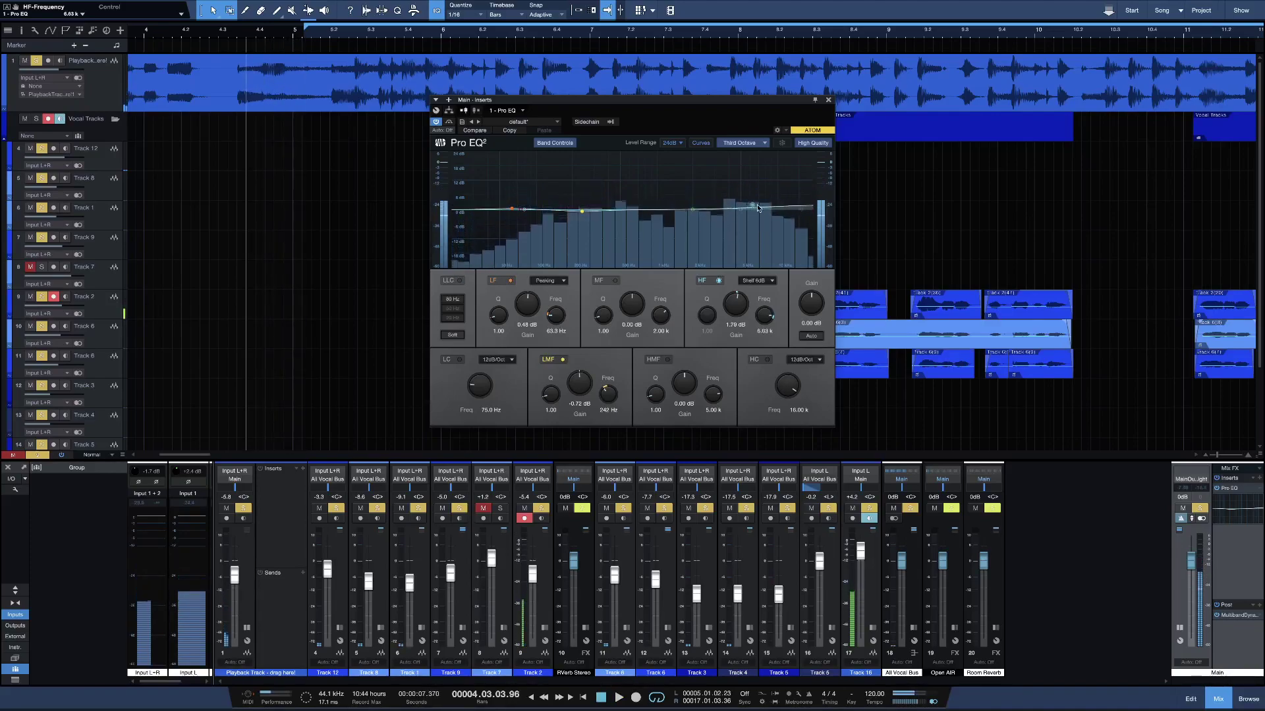
pyautogui.press('space')
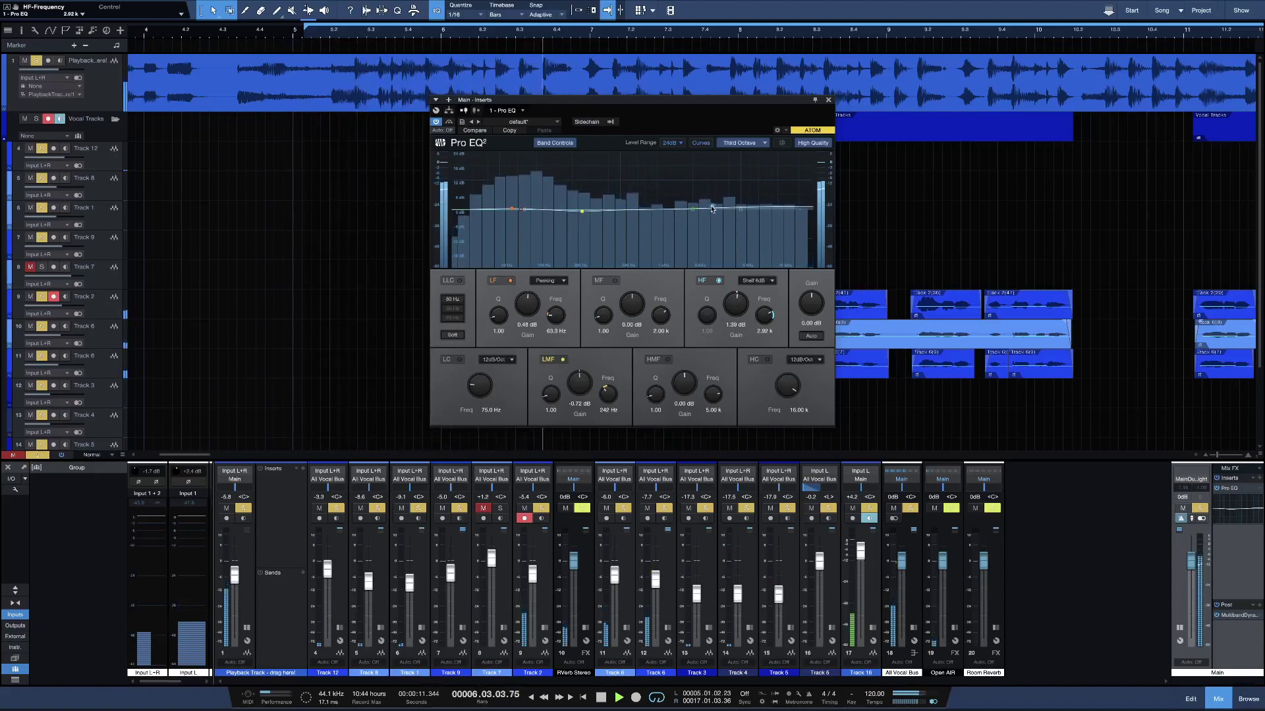
pyautogui.moveTo(710, 208); pyautogui.dragTo(709, 207)
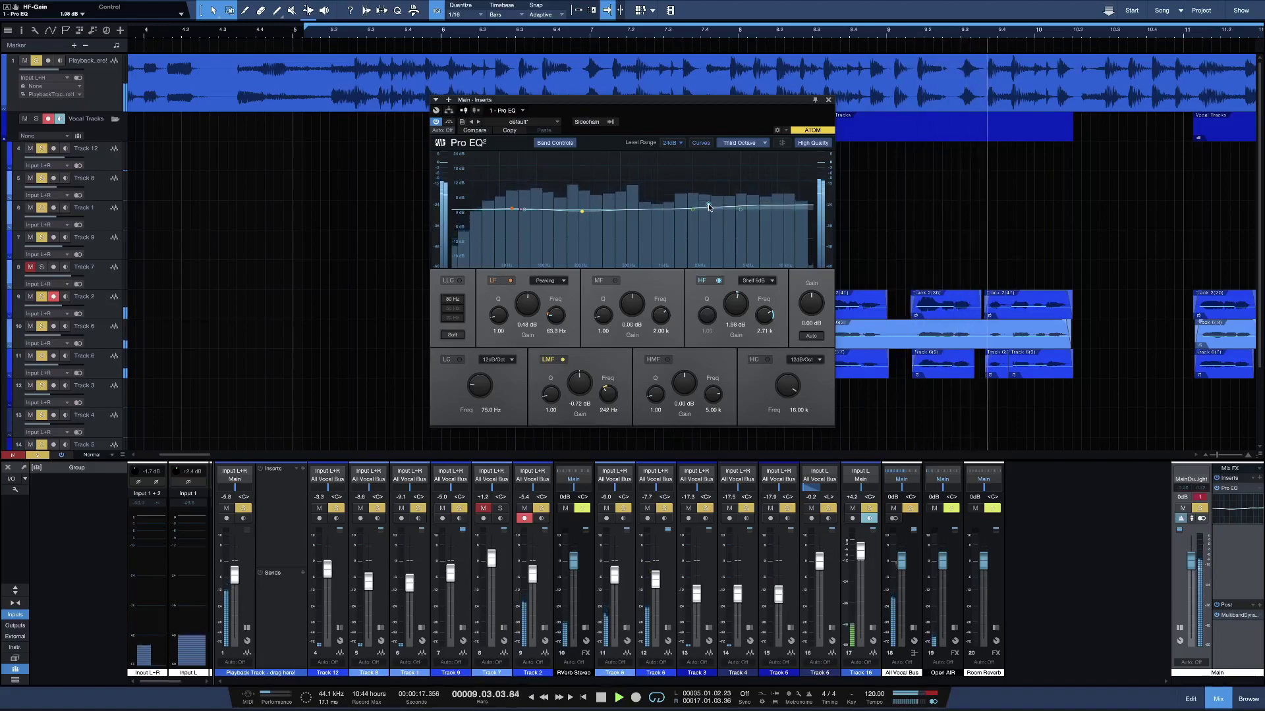
pyautogui.click(829, 100)
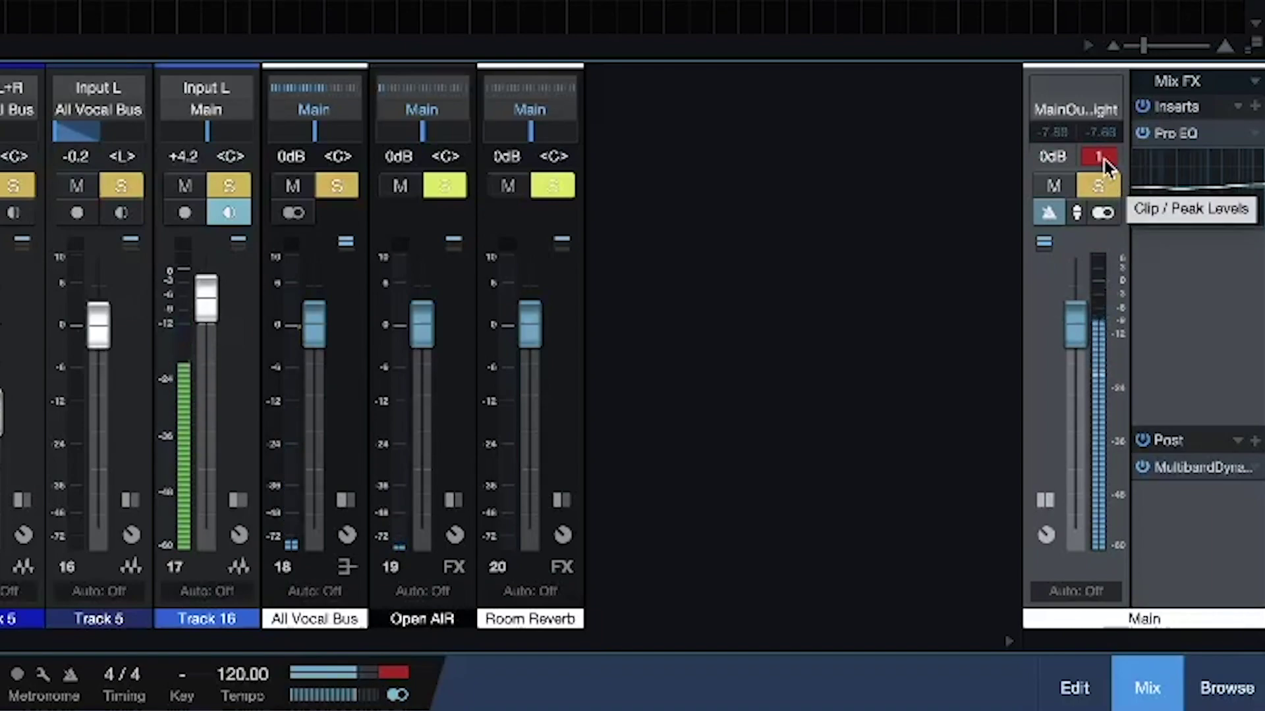
# Step: Clear the Main clip indicator and insert a Limiter after Multiband Dynamics
pyautogui.click(1100, 158)
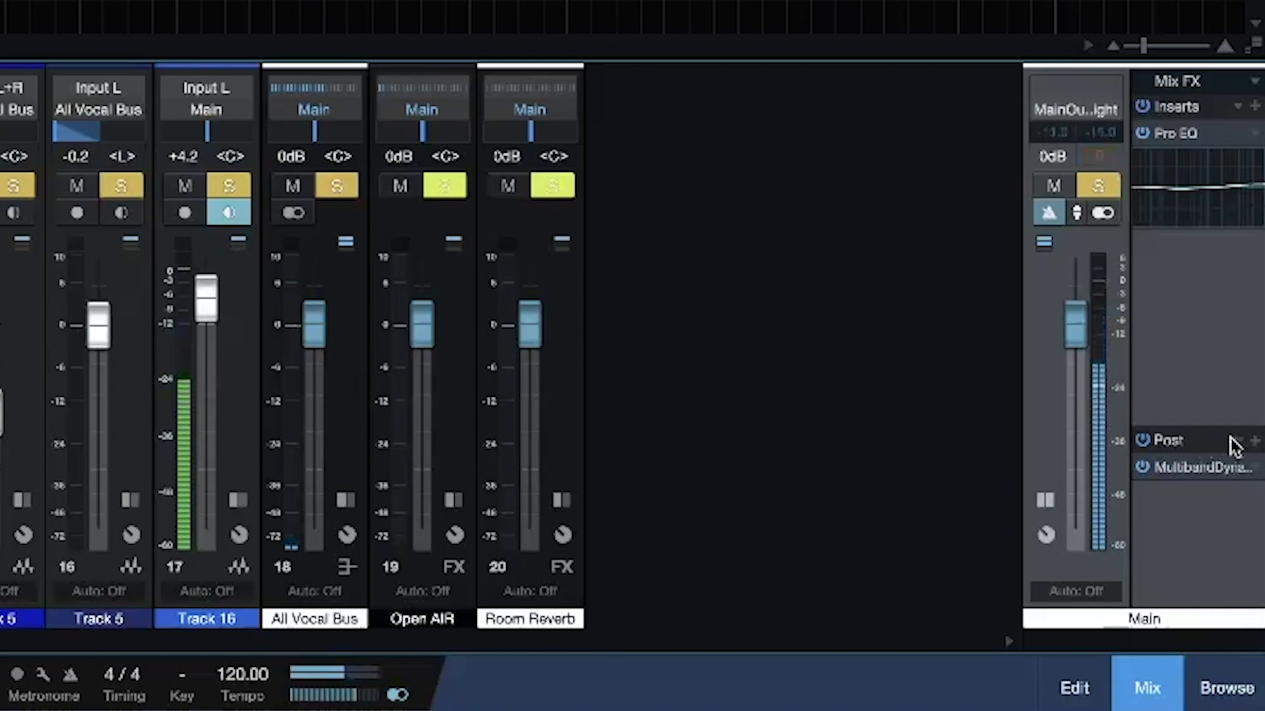
pyautogui.click(1254, 440)
pyautogui.write('limit')
pyautogui.press('Down')
pyautogui.press('Down')
pyautogui.press('Down')
pyautogui.press('Down')
pyautogui.press('Down')
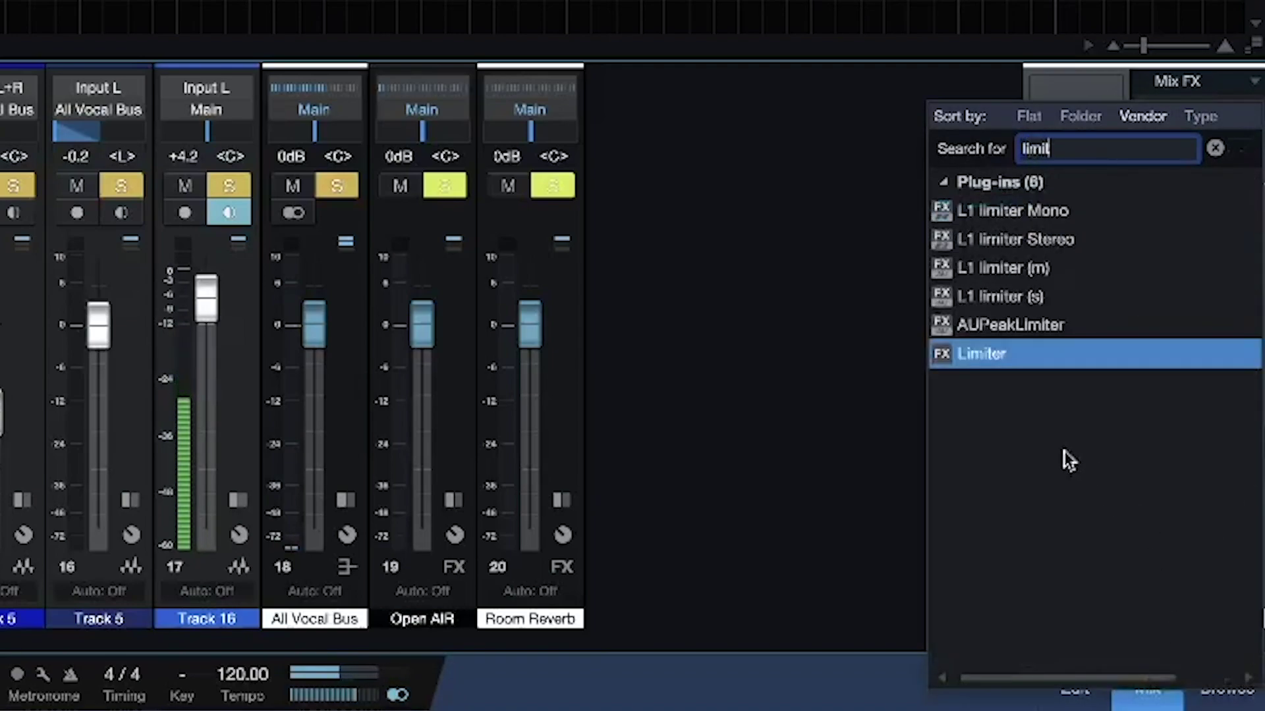
pyautogui.press('Return')
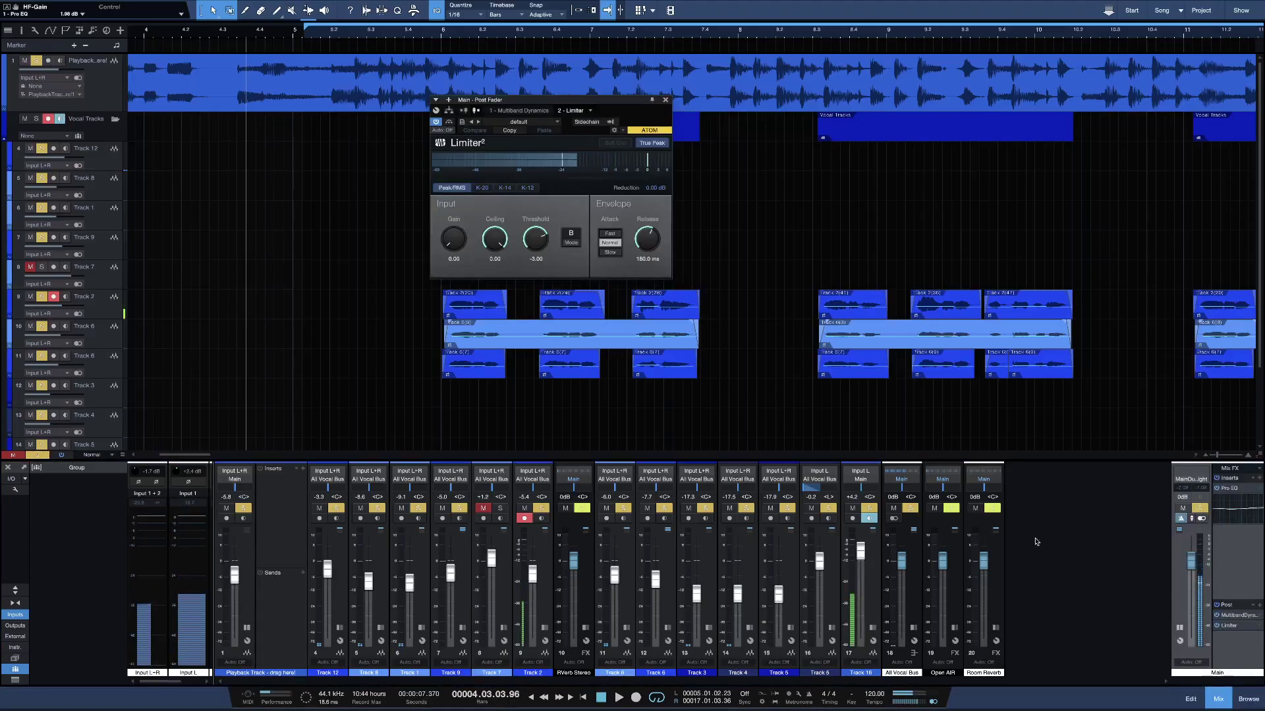
# Step: Load the Limiter's '0 db limiting' preset, set K-14 metering, and play
pyautogui.click(518, 125)
pyautogui.press('Down')
pyautogui.press('Down')
pyautogui.press('Down')
pyautogui.press('Escape')
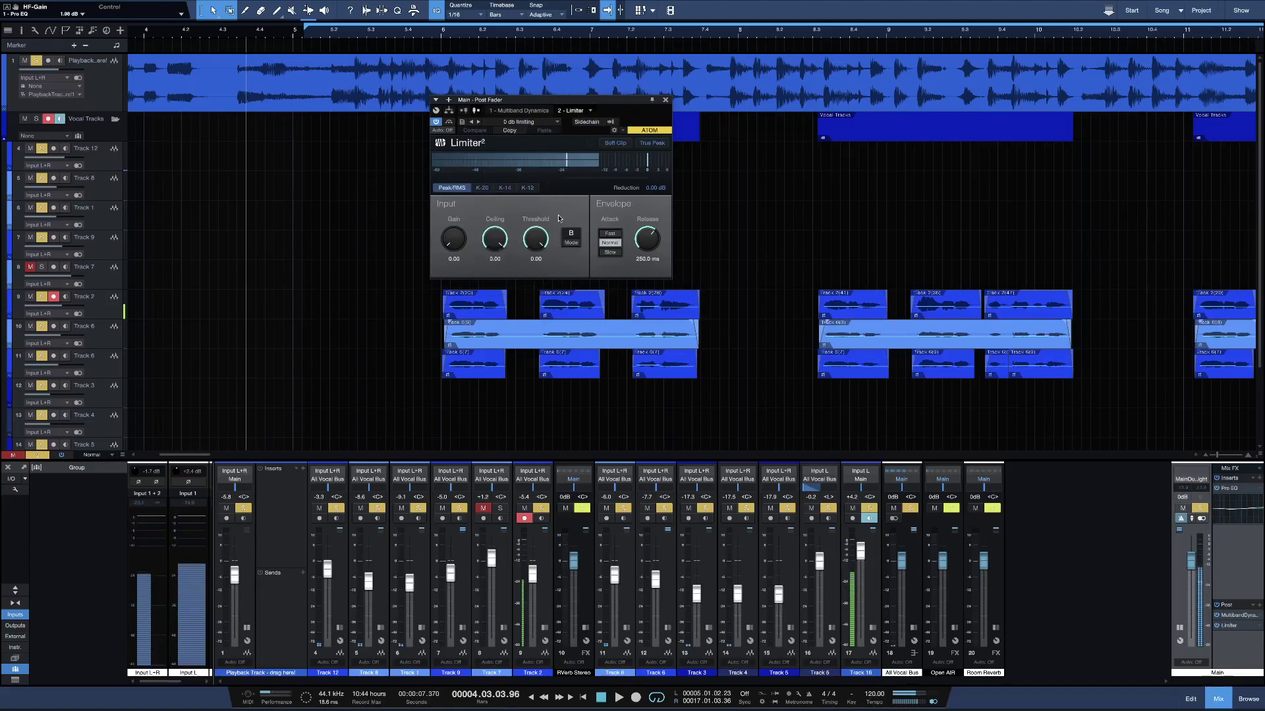
pyautogui.click(504, 189)
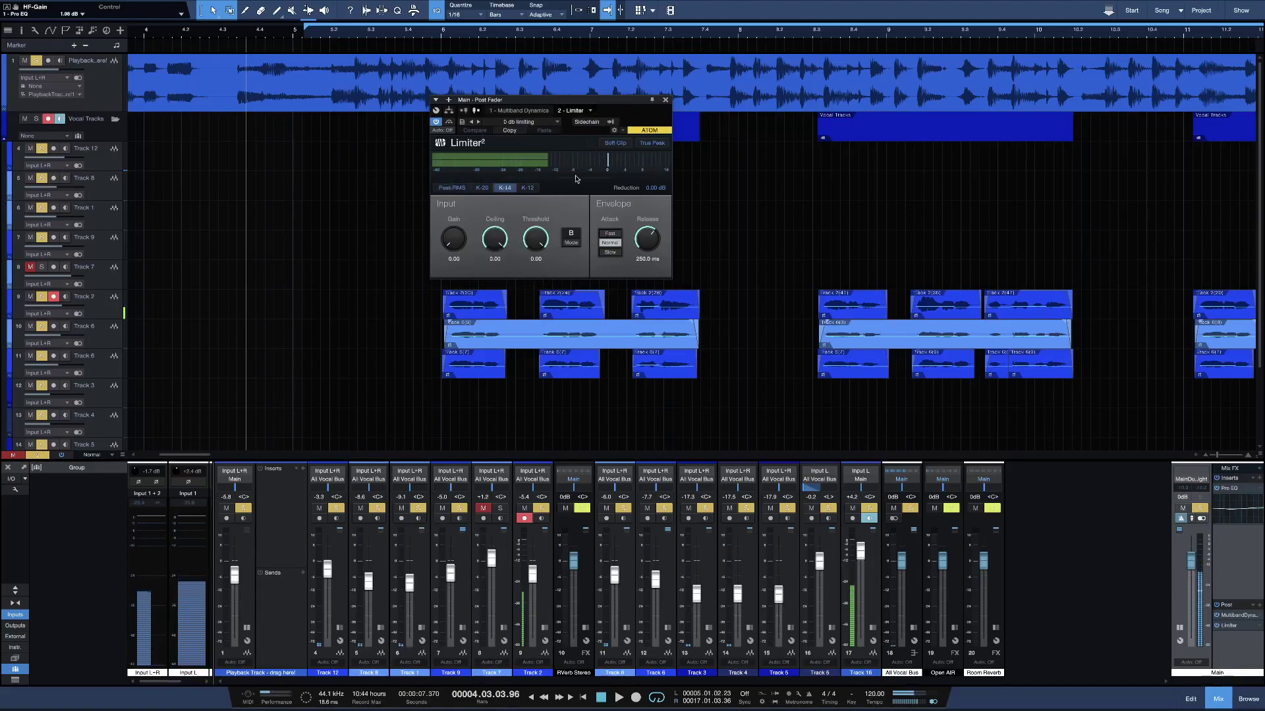
pyautogui.press('space')
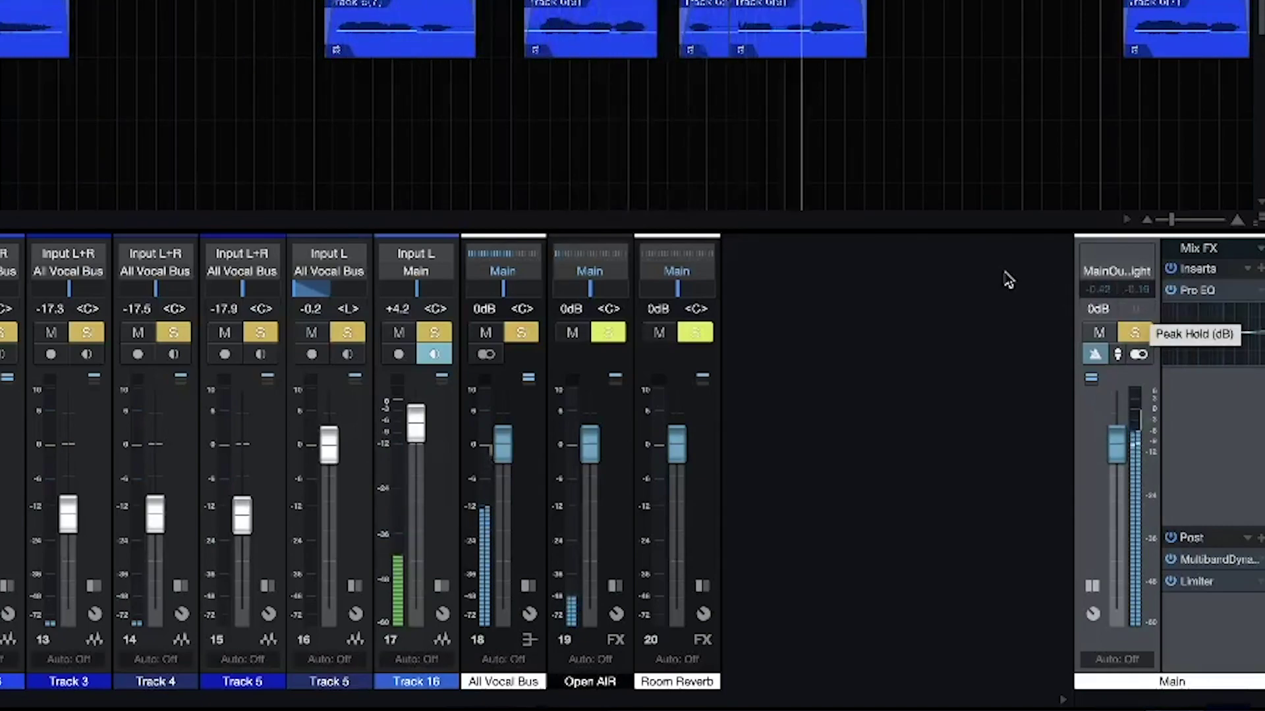
pyautogui.hscroll(5, 840, 103)
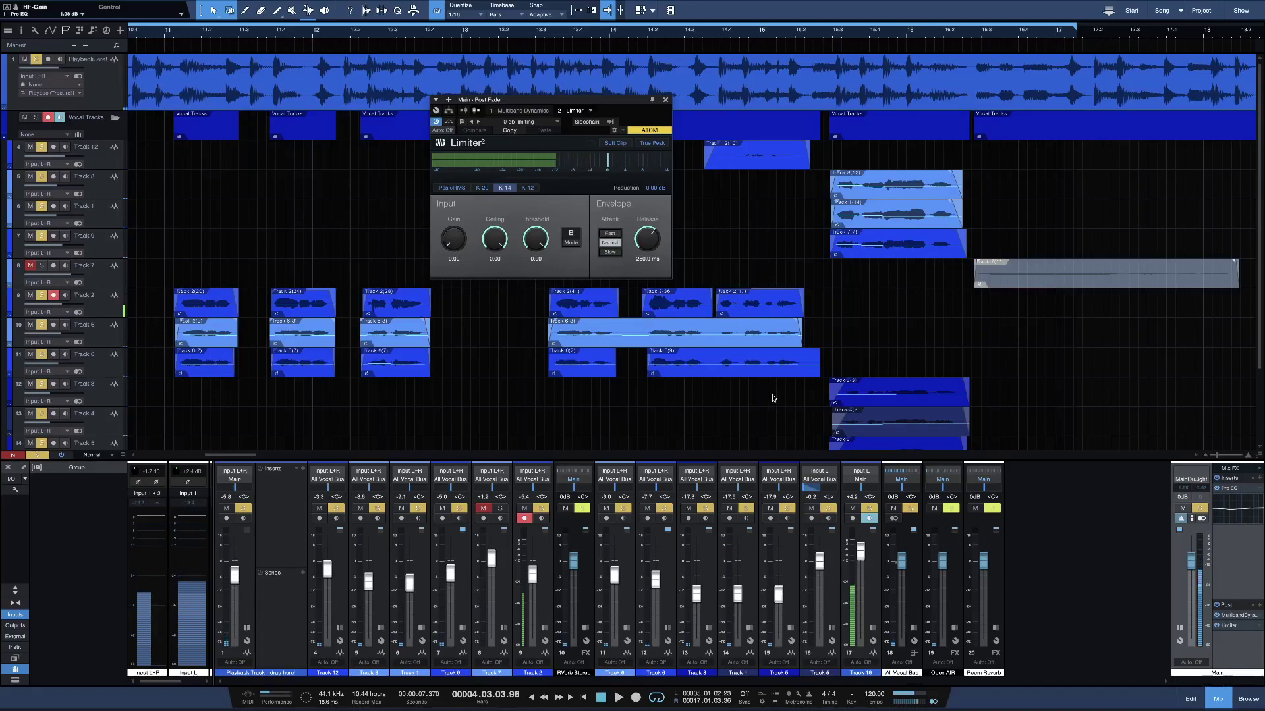
pyautogui.hscroll(-10, 773, 398)
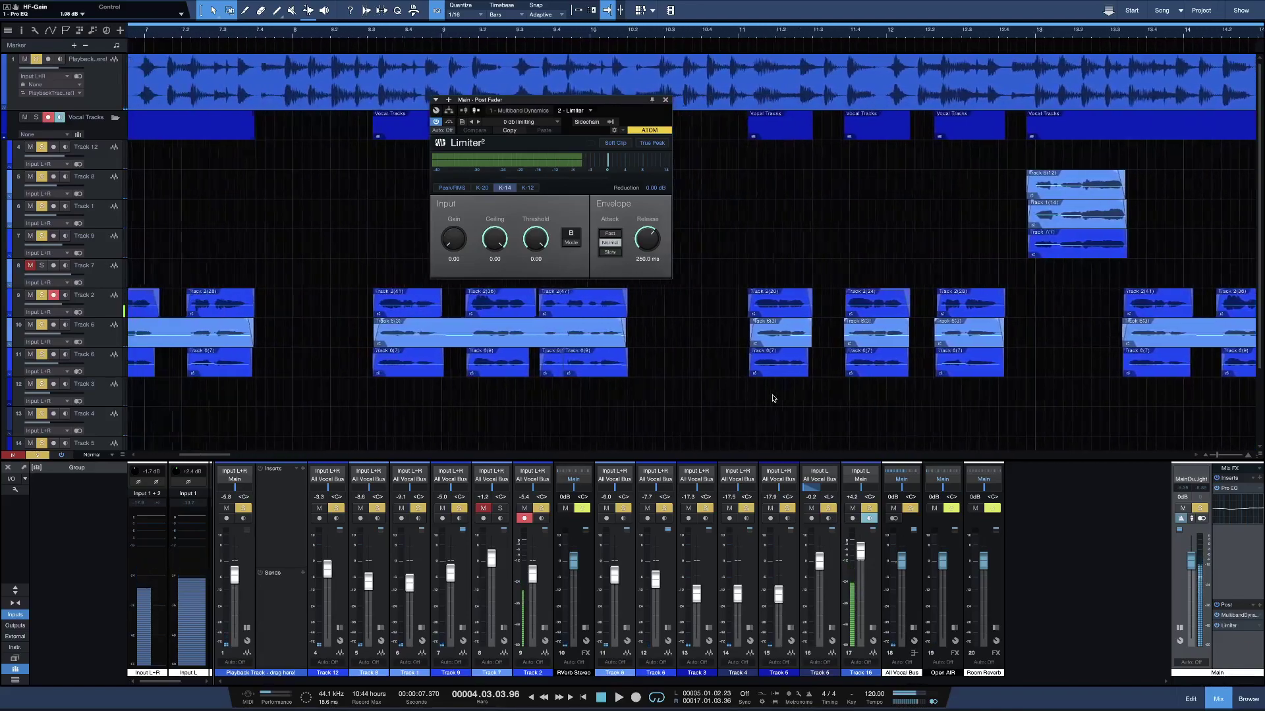
pyautogui.hscroll(-9, 773, 398)
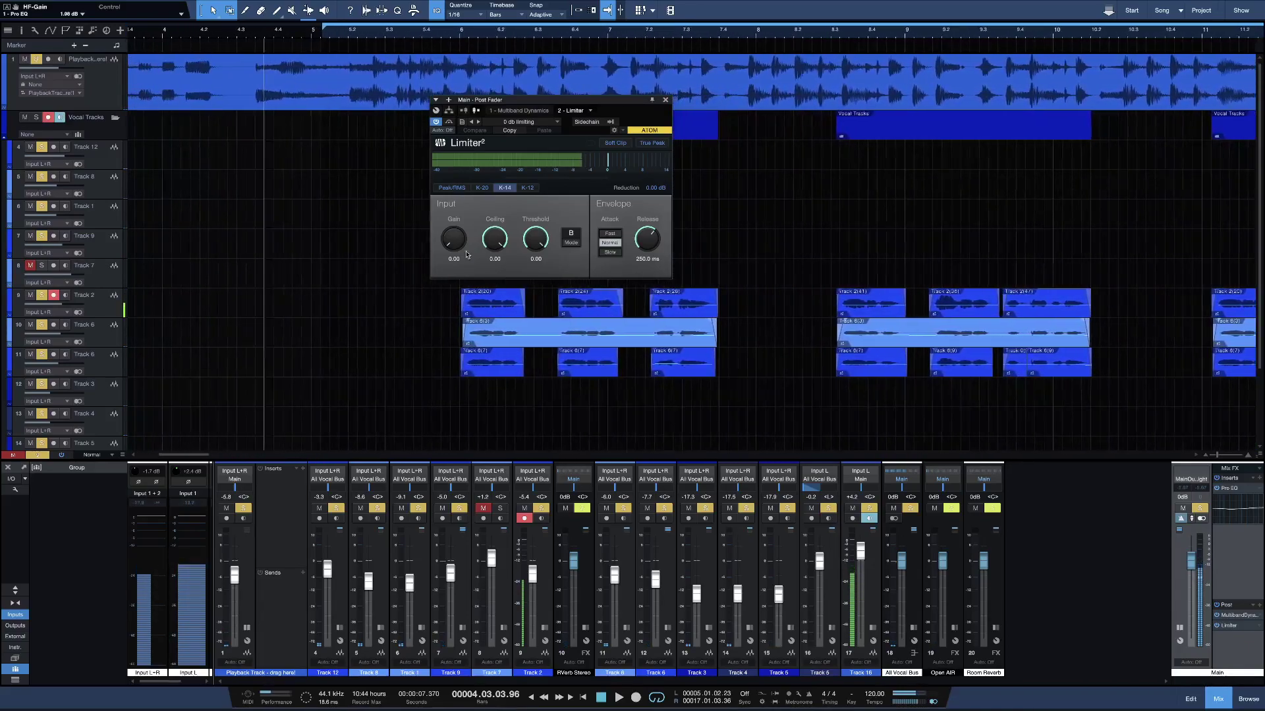
# Step: Open the Playback track's inserts, zoom out, and set the beat clip gain to -0.7 dB
pyautogui.click(523, 111)
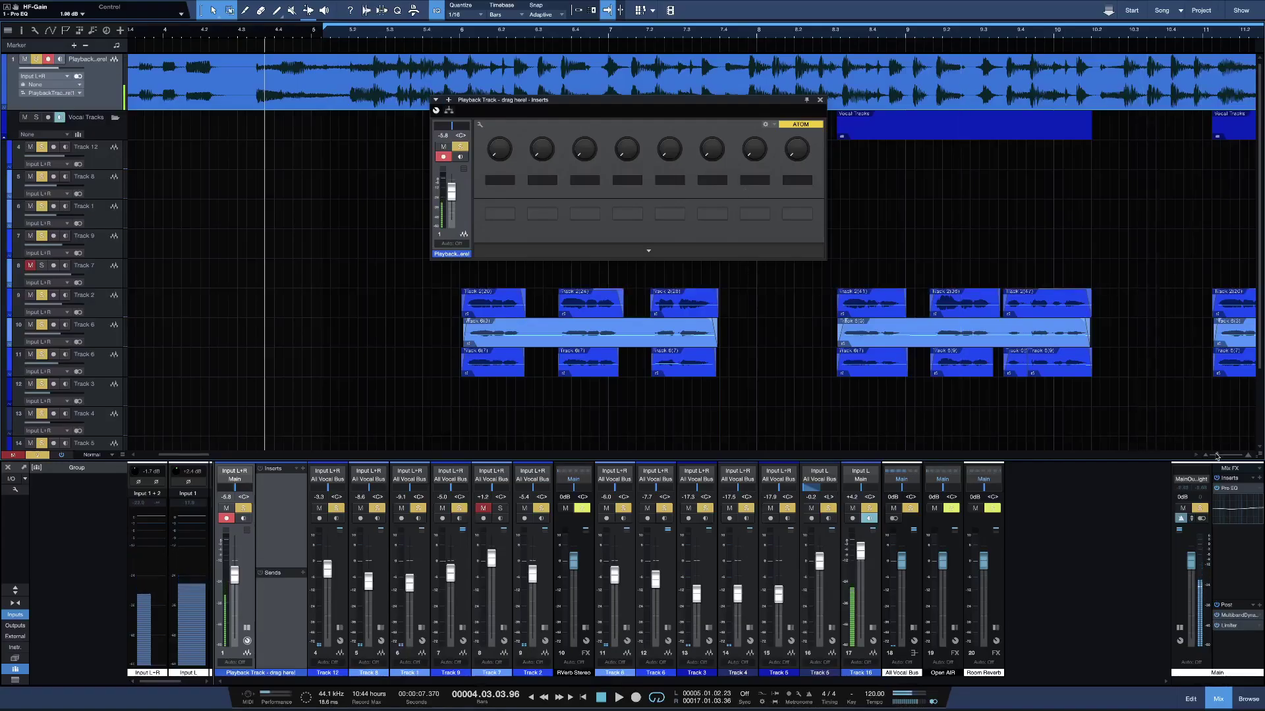
pyautogui.moveTo(1217, 455); pyautogui.dragTo(1210, 456)
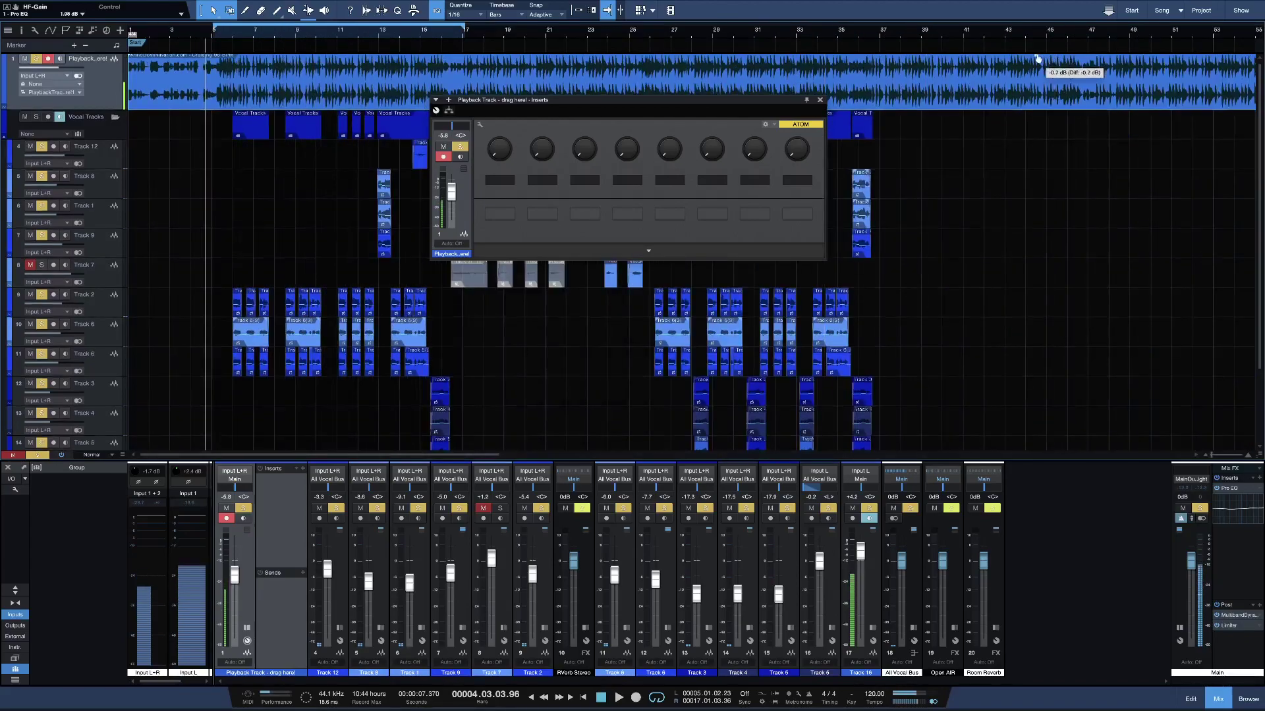
pyautogui.moveTo(1036, 56); pyautogui.dragTo(1036, 71)
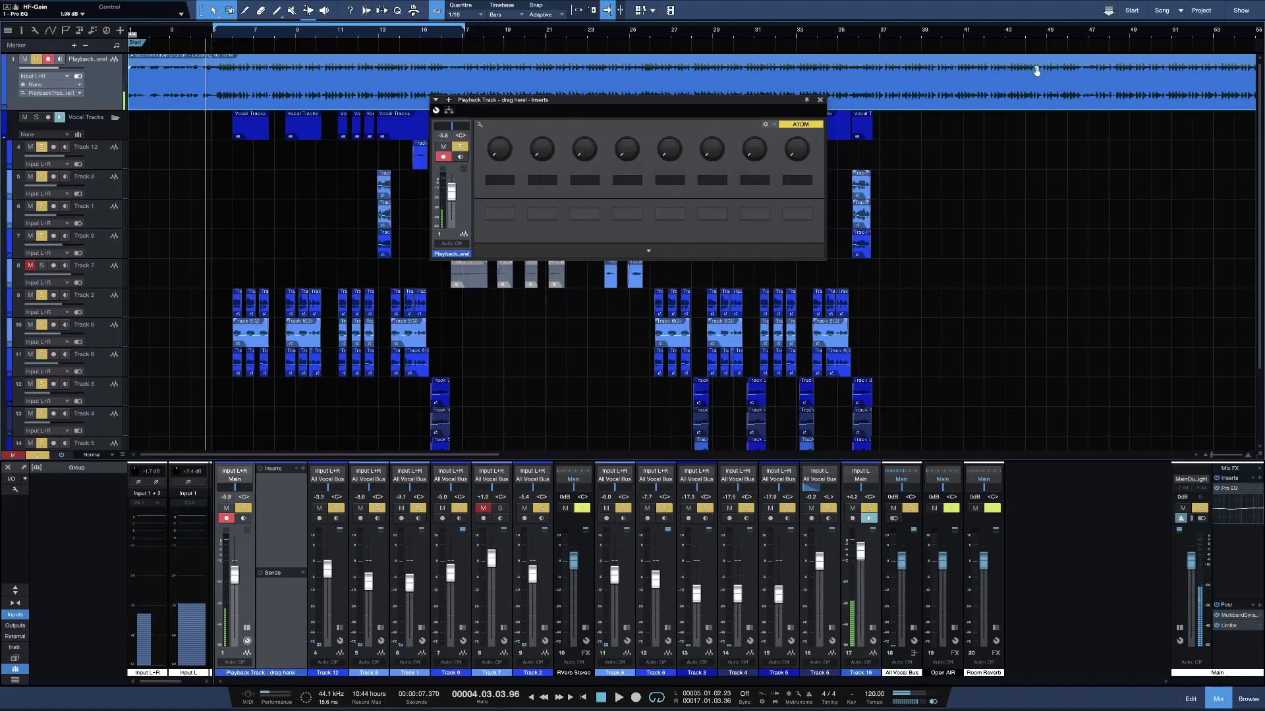
pyautogui.moveTo(1036, 71); pyautogui.dragTo(1038, 59)
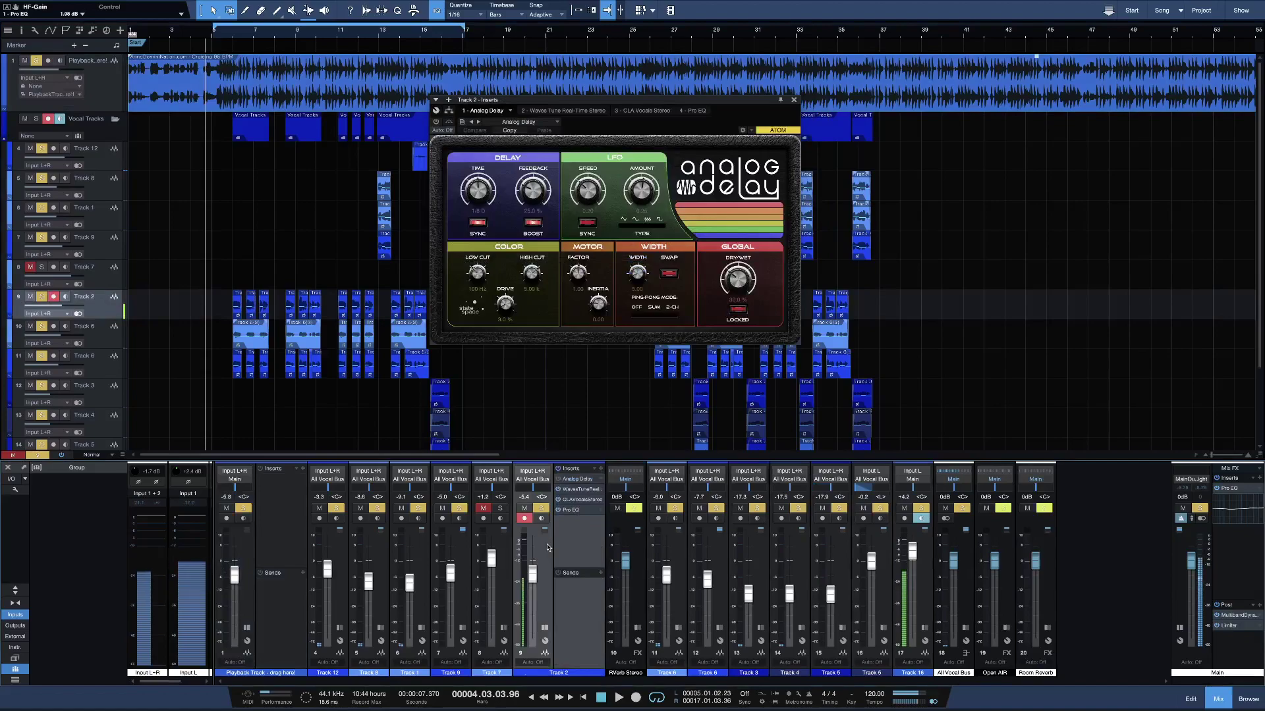
# Step: Toggle Auto gain on and off in Track 2's Pro EQ, then close the window
pyautogui.click(573, 509)
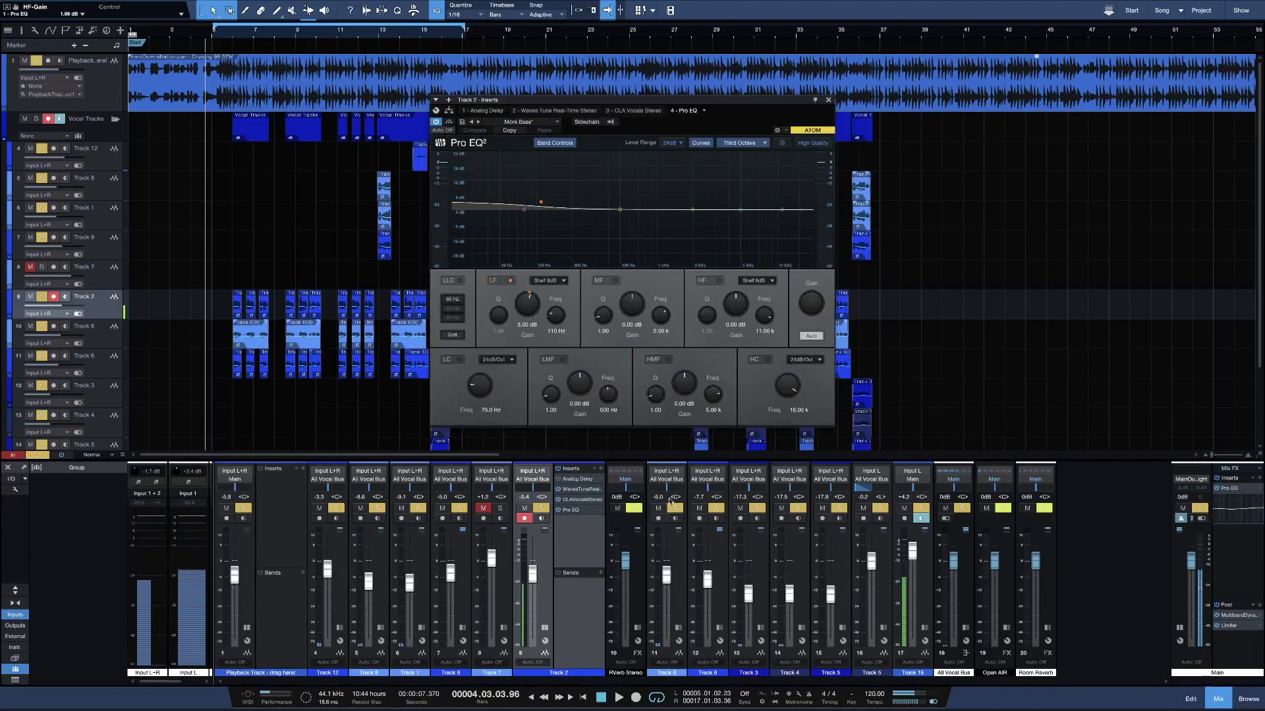
pyautogui.click(813, 338)
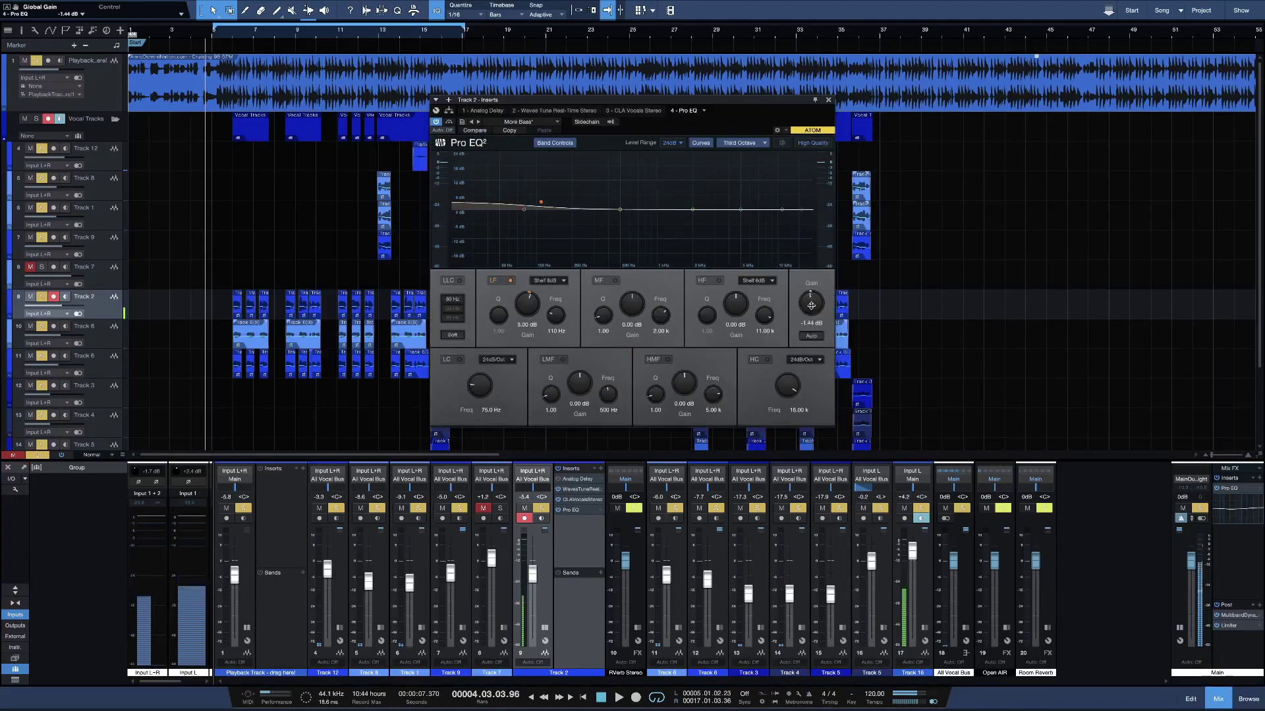
pyautogui.click(812, 336)
pyautogui.click(828, 100)
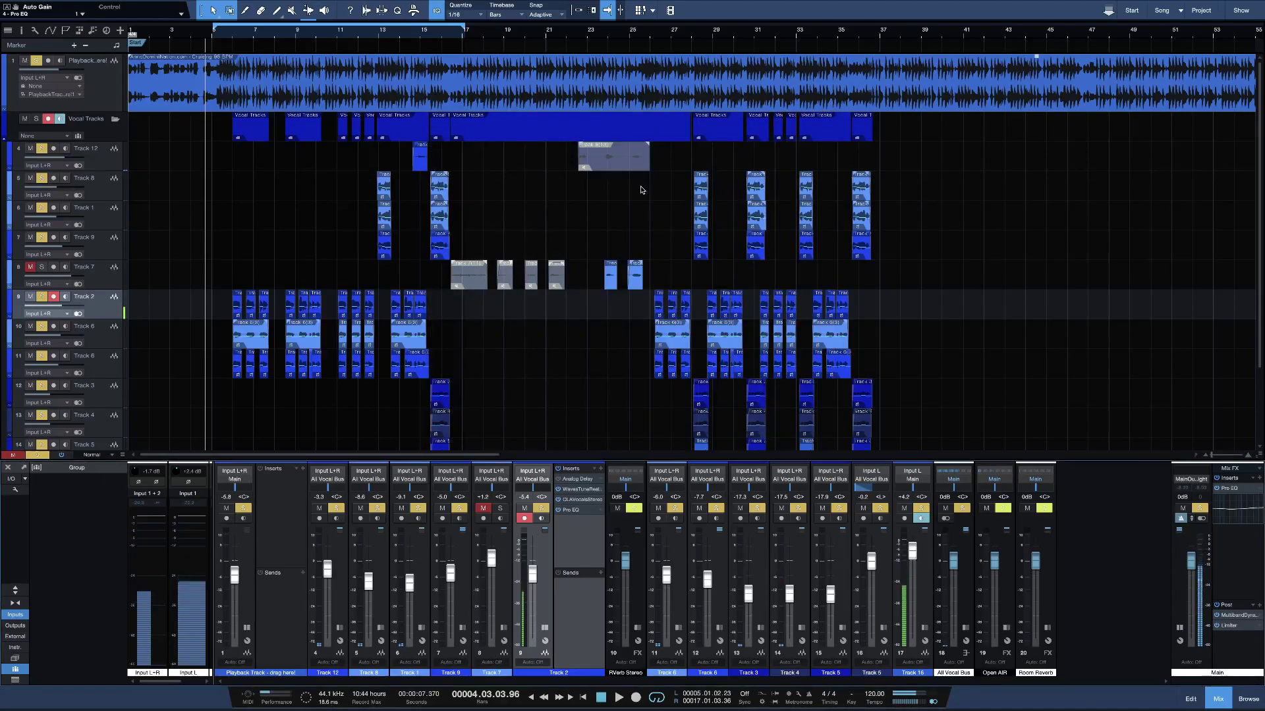
pyautogui.moveTo(1064, 1)
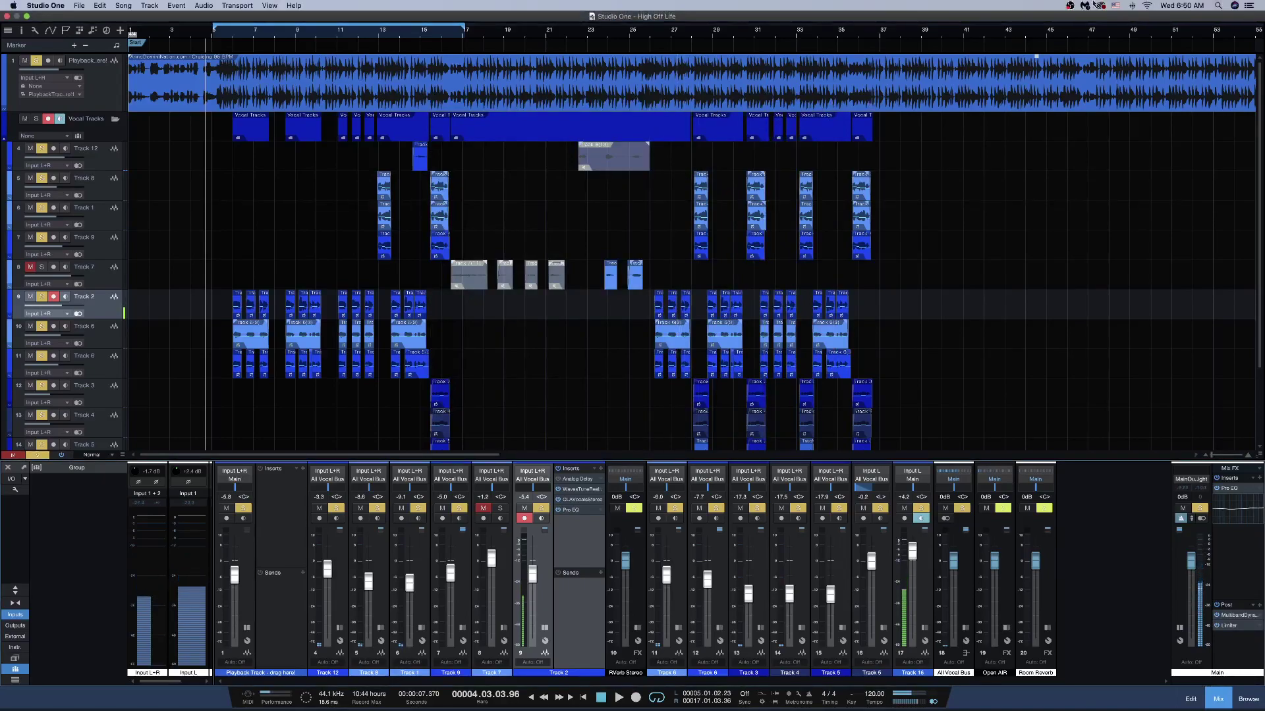